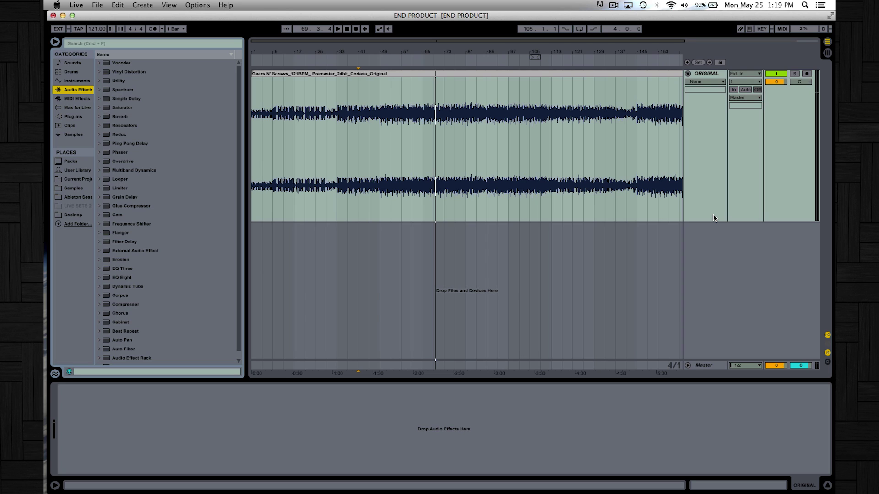
Reduce the ORIGINAL track's height and add an empty audio track below it, starting playback
drag(713, 222, 717, 143)
click(716, 111)
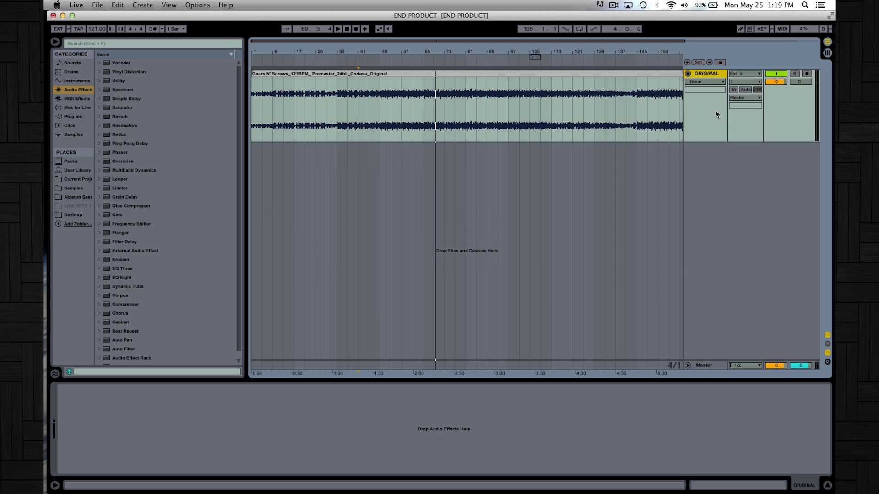
key(super+t)
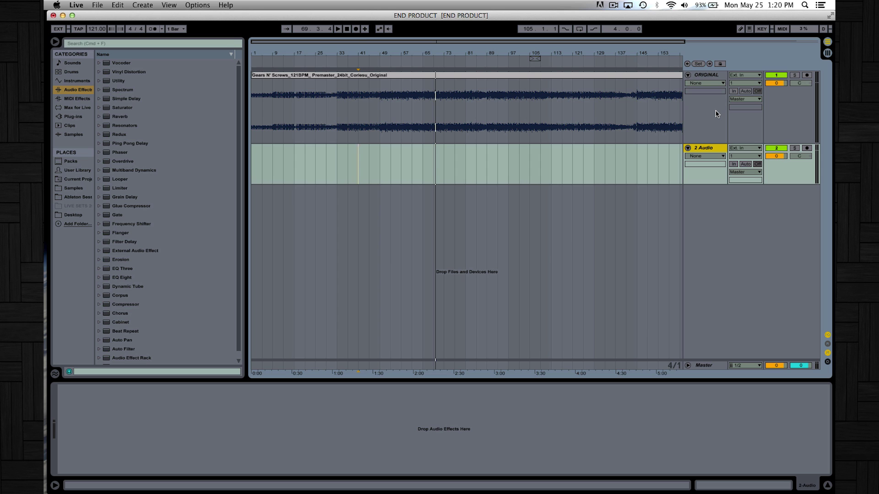
key(space)
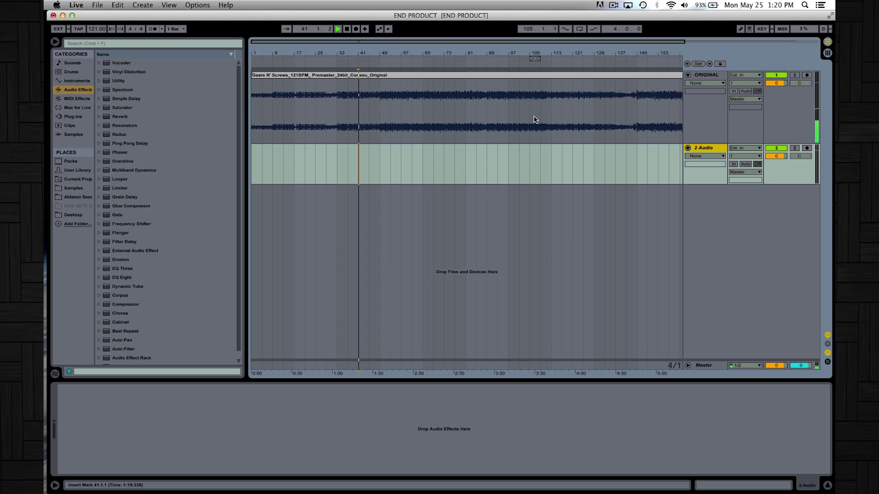
Duplicate the ORIGINAL track and delete the empty audio track below the copy
click(698, 77)
key(super+d)
click(704, 222)
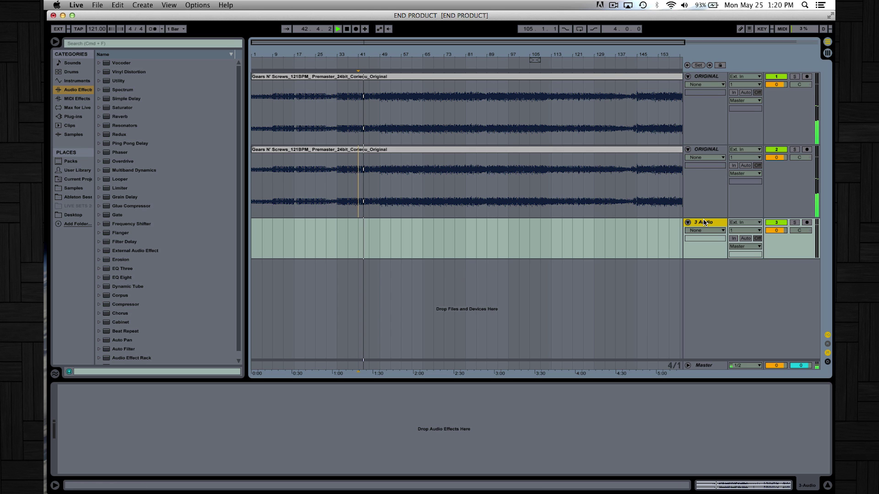
key(Delete)
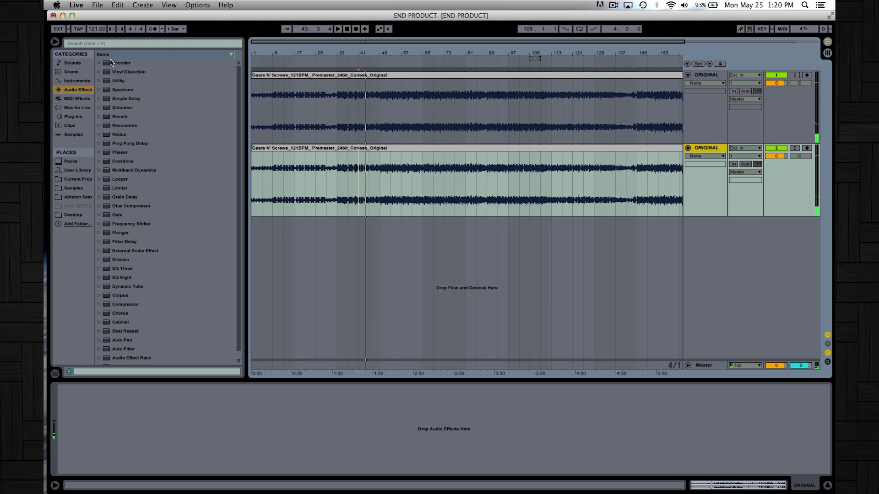
Stop playback and add the Utility effect to the duplicated ORIGINAL track
scroll(139, 340, down, 1)
key(space)
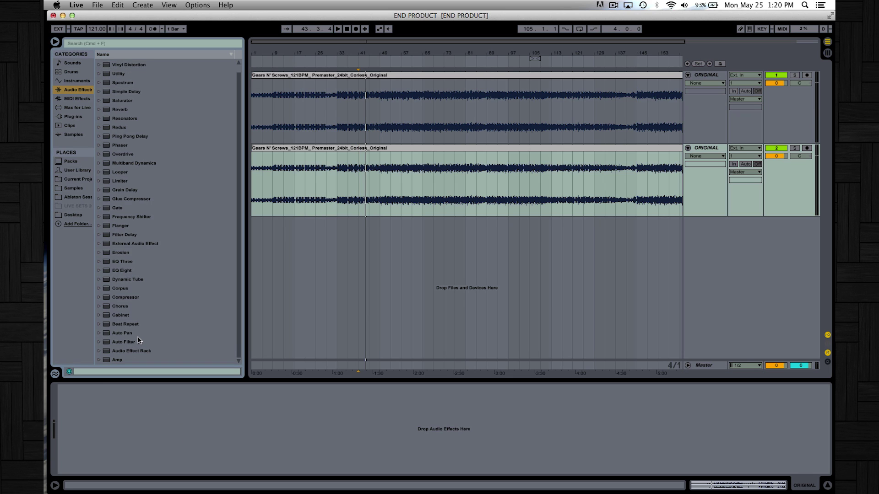
key(super+f)
text(Util)
key(Return)
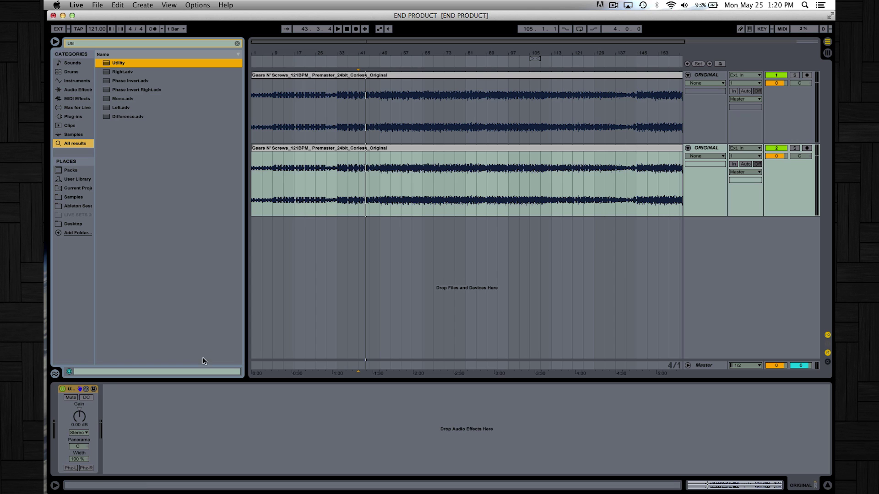
Invert the phase of both channels and set the width to 0% in the duplicate's Utility, checking the result with a short playback
click(70, 467)
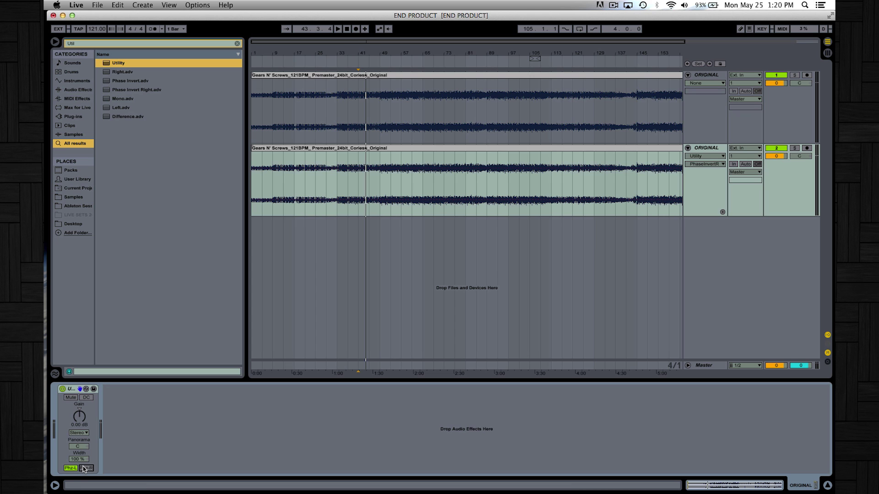
click(86, 468)
drag(80, 460, 81, 485)
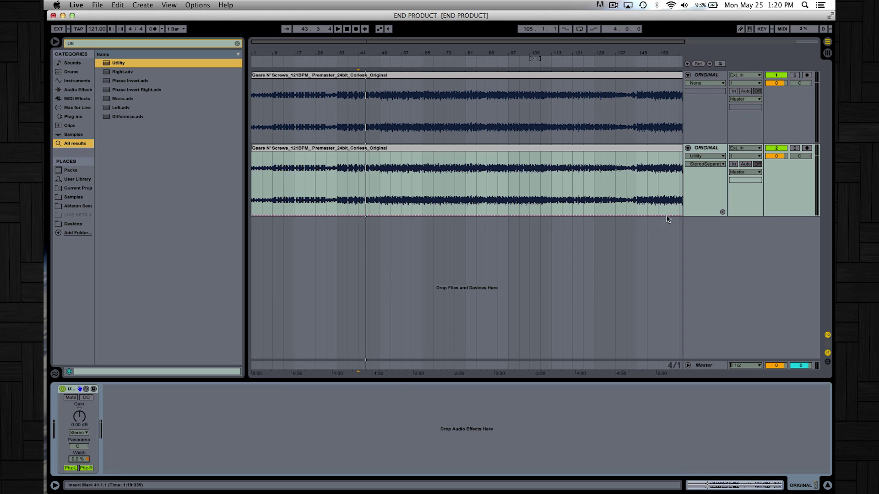
key(space)
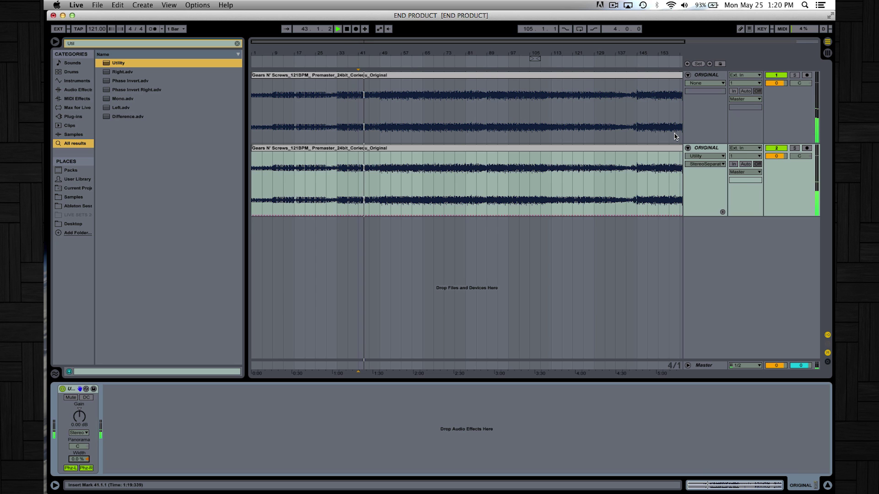
key(space)
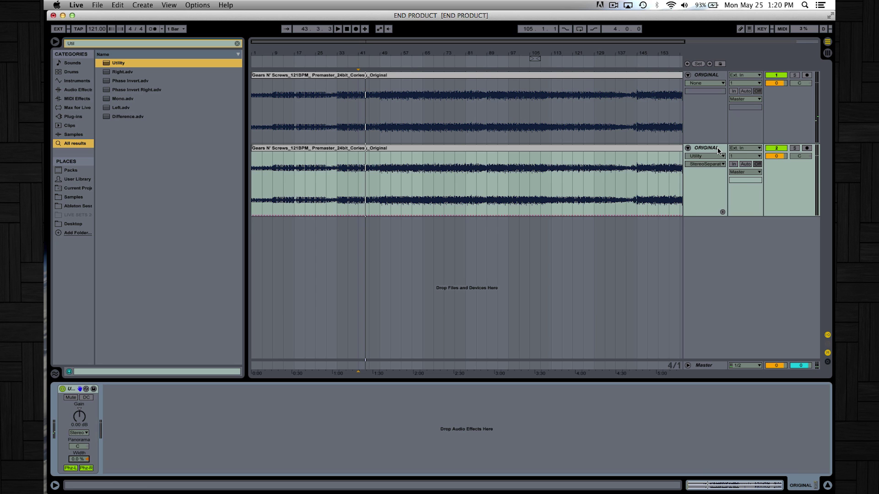
Add an audio track below the two ORIGINAL tracks and name it STEREO BUS
click(717, 147)
key(super+t)
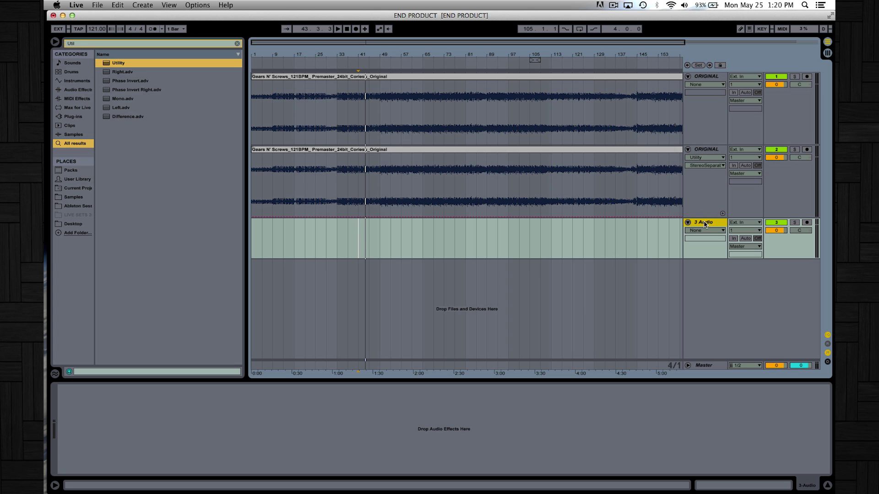
key(super+r)
text(STEREO BUS)
key(Return)
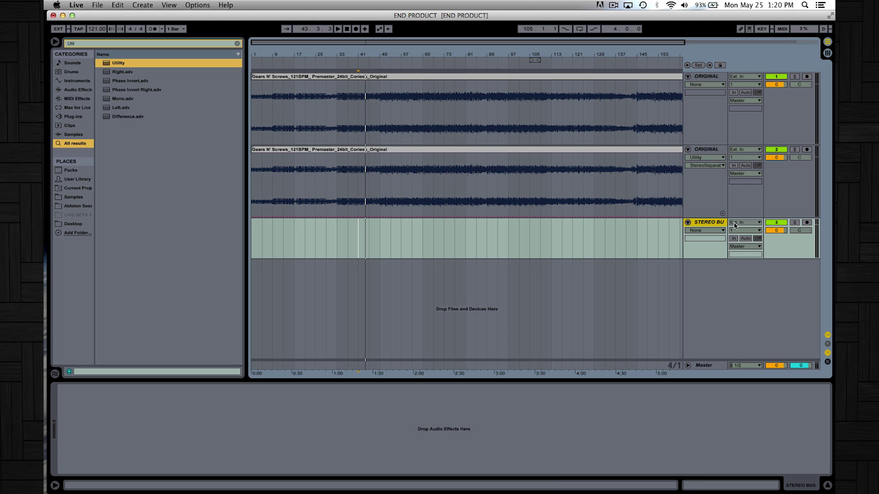
Route the output of both ORIGINAL tracks to STEREO BUS
click(738, 174)
click(745, 211)
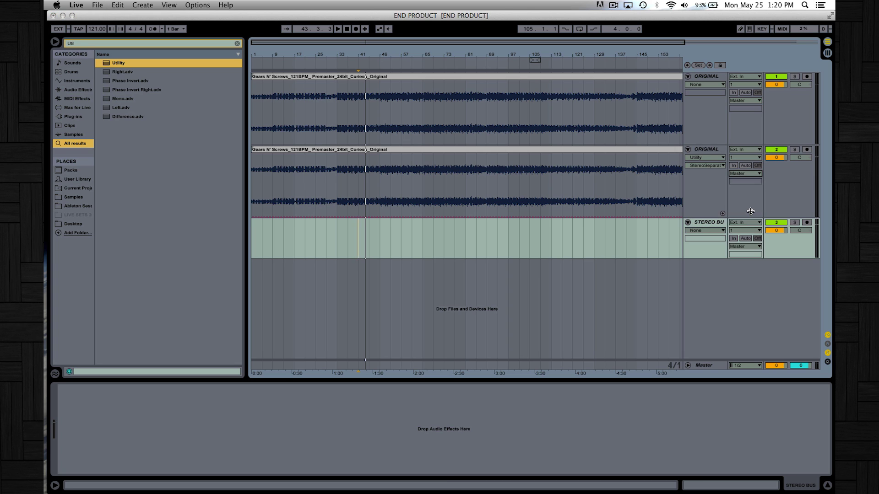
click(753, 101)
click(755, 137)
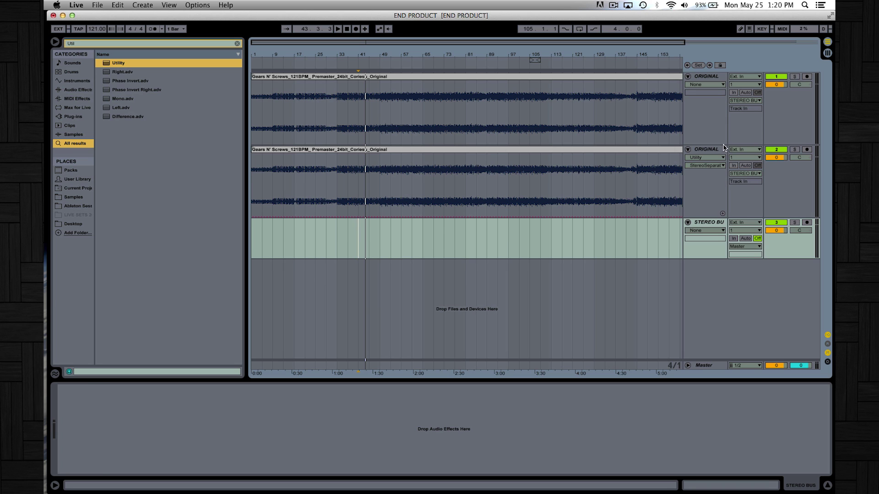
Rename the phase-inverted duplicate track MONO INVERT and set the STEREO BUS monitoring to In
click(716, 149)
key(super+r)
text(MONO)
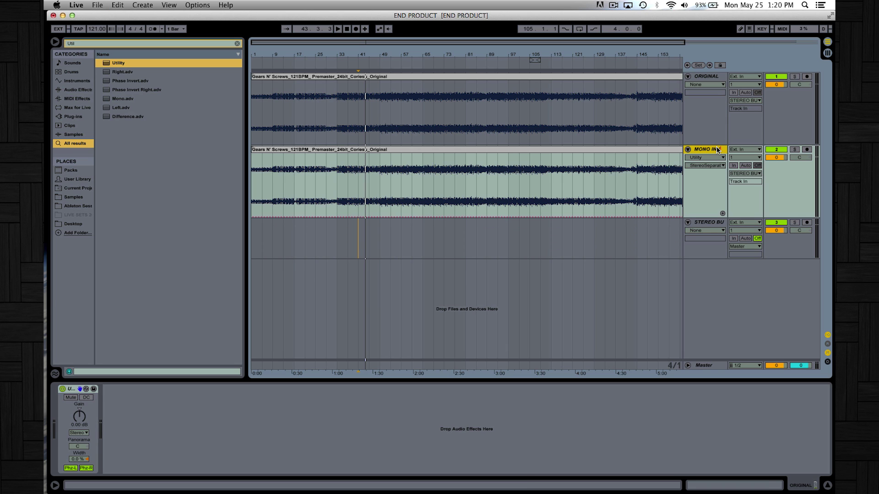
text( INVERT)
key(Return)
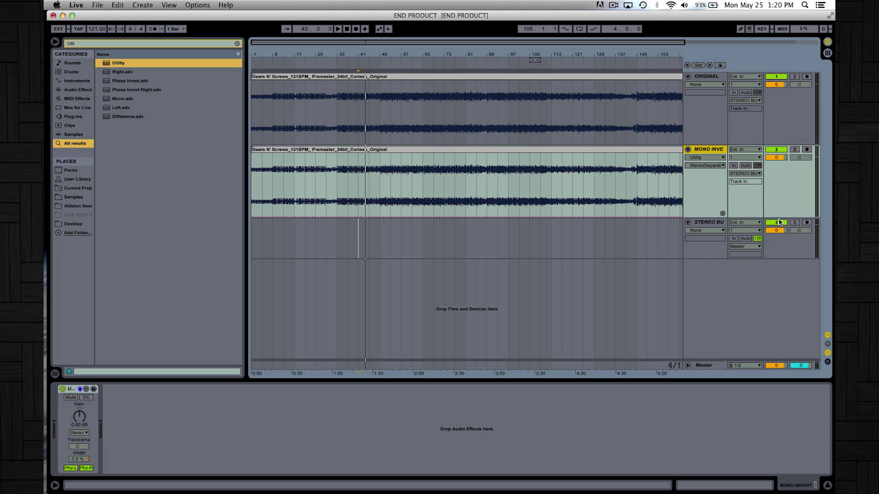
click(734, 240)
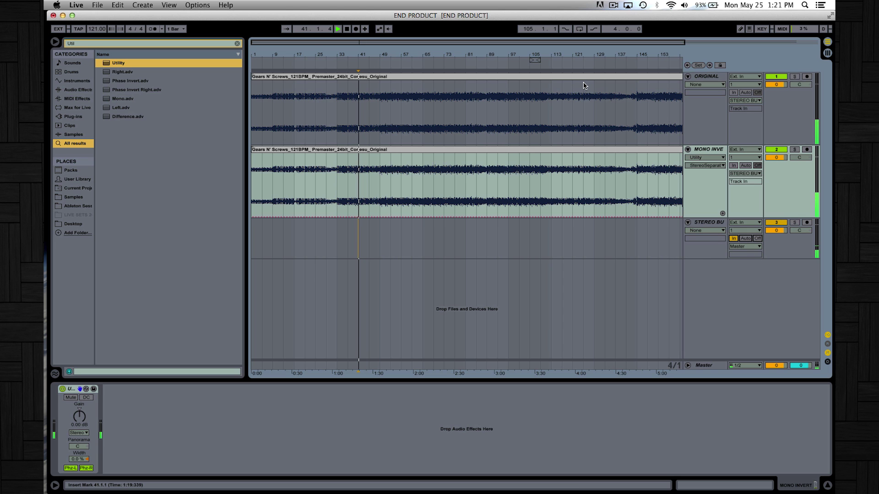
Check the sample settings of the ORIGINAL and MONO INVERT clips and narrow the browser to widen the arrangement
click(564, 78)
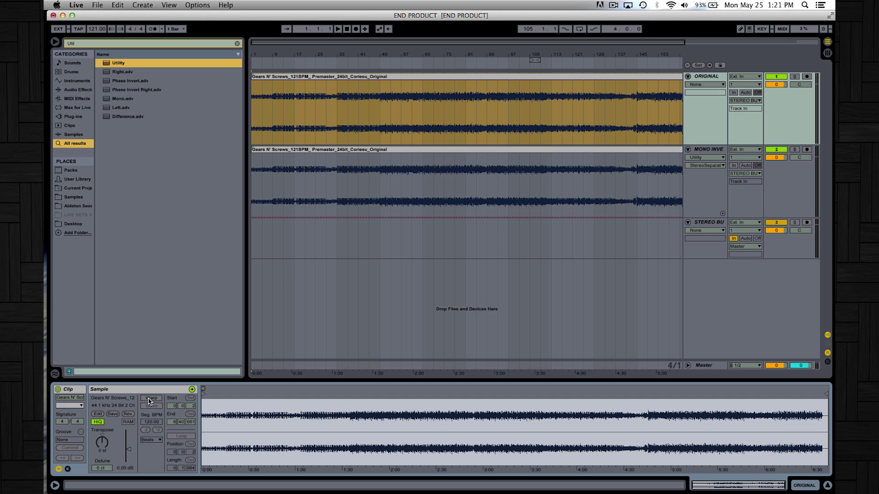
click(384, 168)
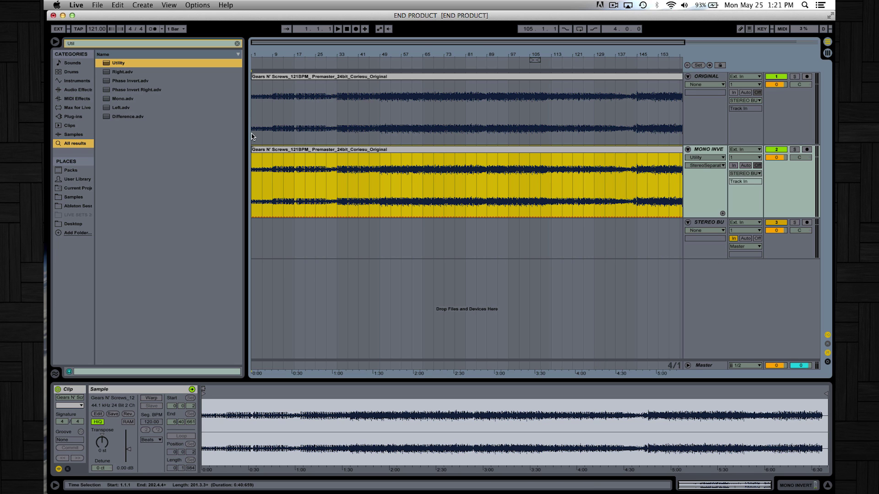
drag(245, 132, 178, 130)
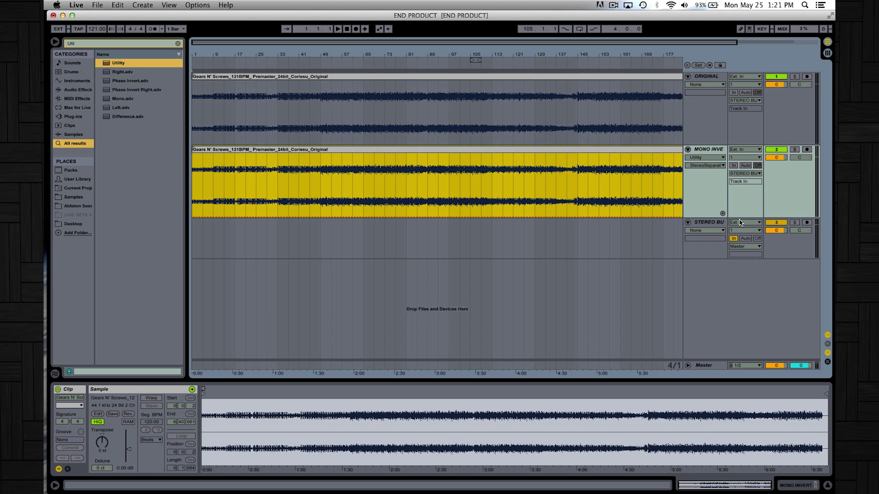
Add a new audio track below STEREO BUS, undoing any extra track inserted elsewhere
click(706, 223)
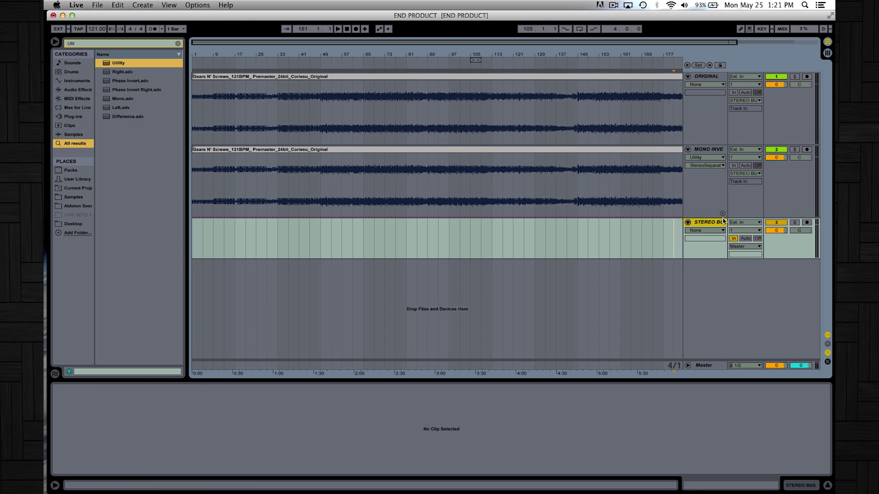
key(super+t)
click(710, 159)
click(711, 149)
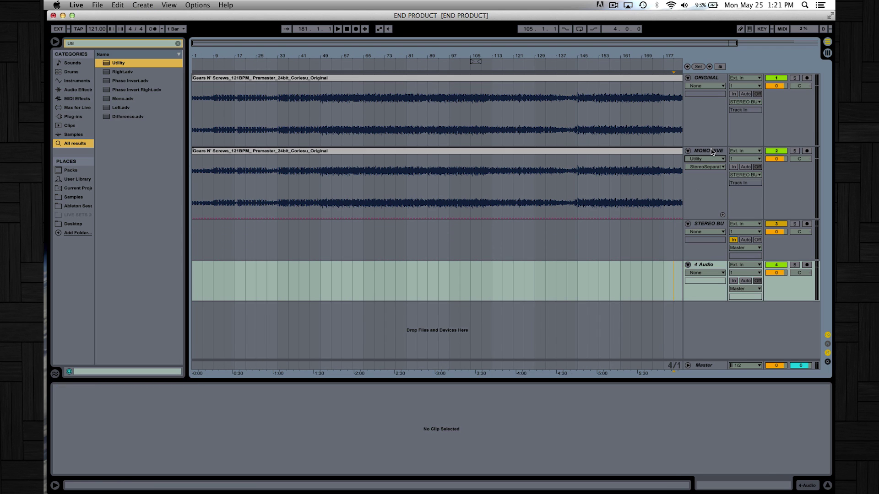
key(super+t)
key(super+z)
Duplicate the MONO INVERT track and turn off phase inversion on both channels in the copy's Utility
click(708, 185)
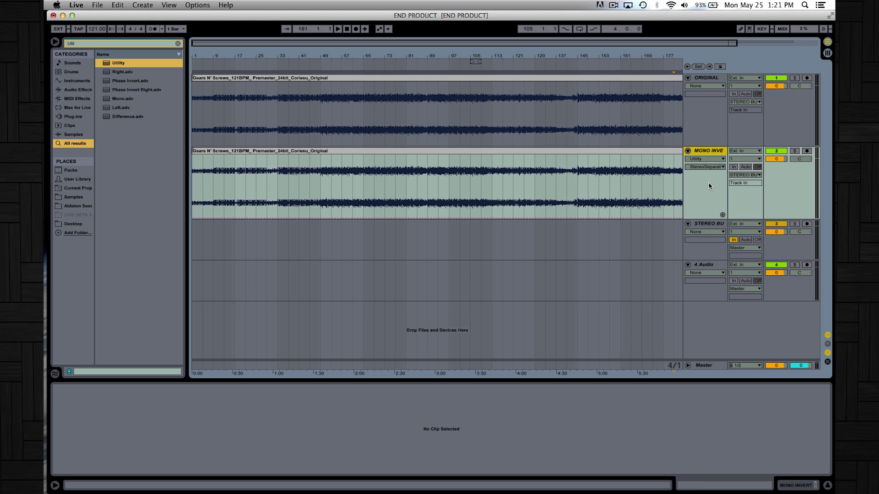
key(super+d)
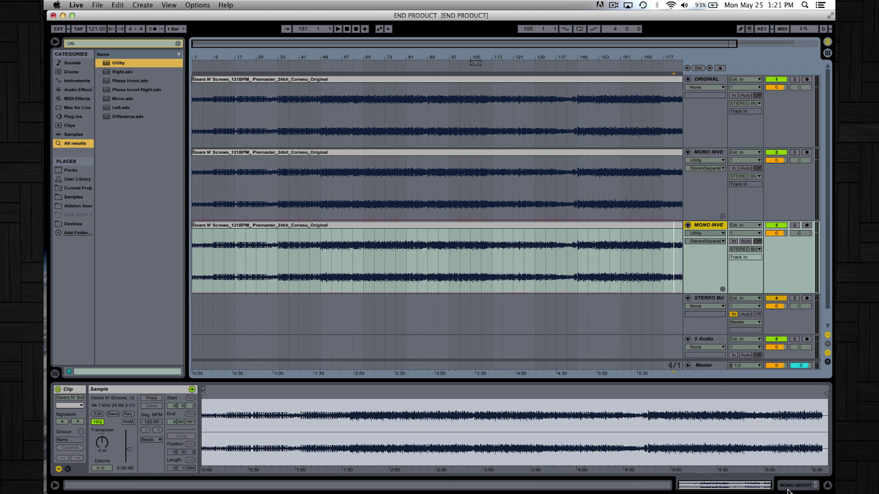
click(808, 488)
click(70, 467)
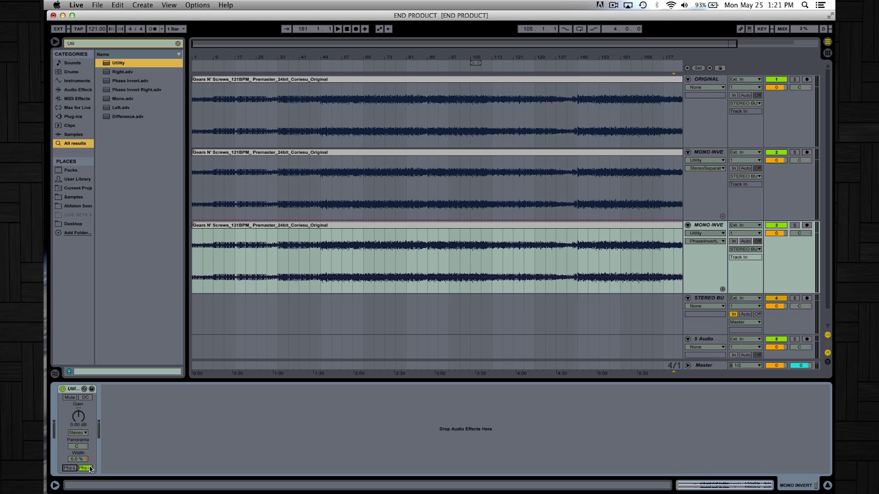
click(85, 467)
Route the non-inverted mono copy's output to the last audio track and rename that track MONO BUS
click(744, 250)
click(738, 301)
scroll(720, 327, down, 2)
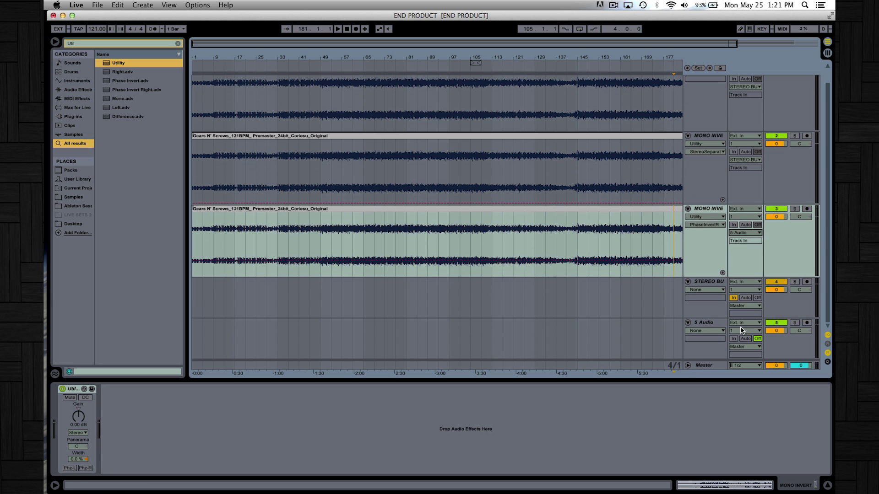
click(715, 323)
key(super+r)
text(MO)
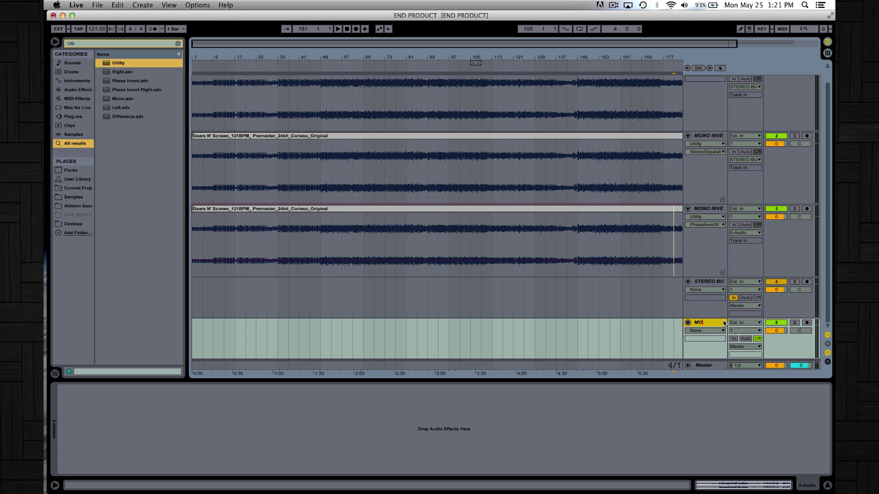
text(NO BUS)
key(Return)
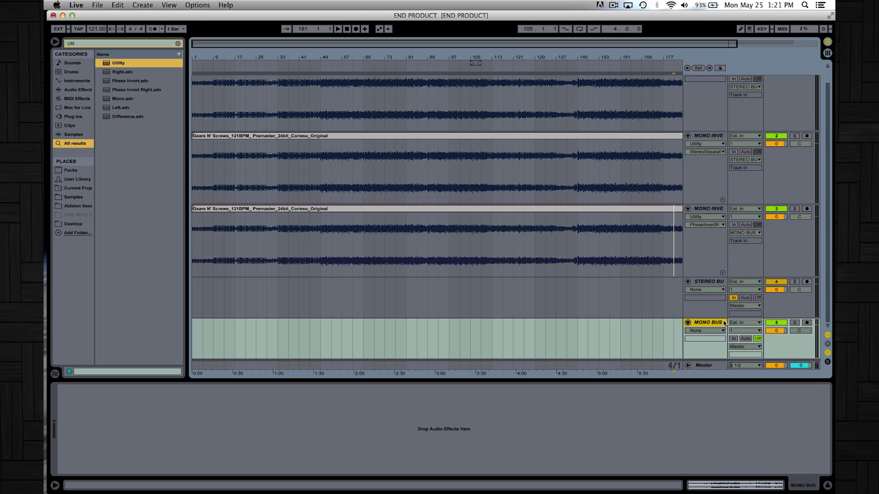
Fold the ORIGINAL track and both MONO INVERT tracks
click(687, 209)
click(687, 152)
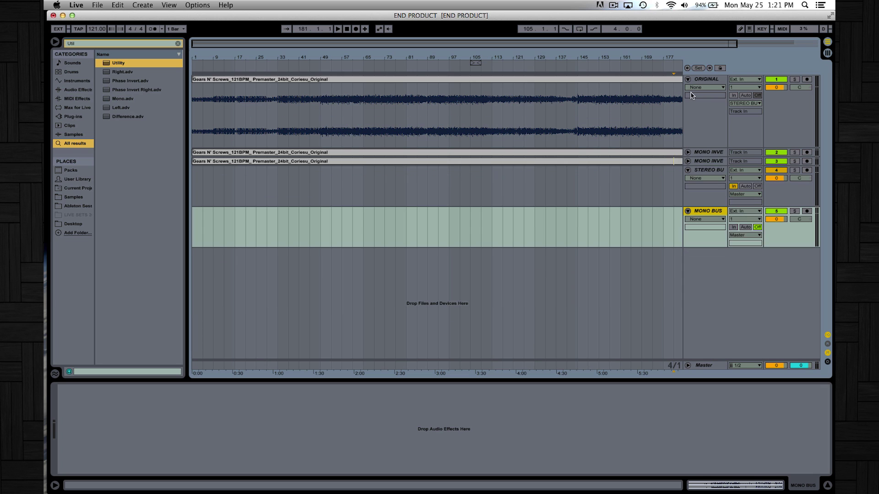
click(687, 79)
Color the STEREO BUS and MONO BUS tracks green
click(703, 136)
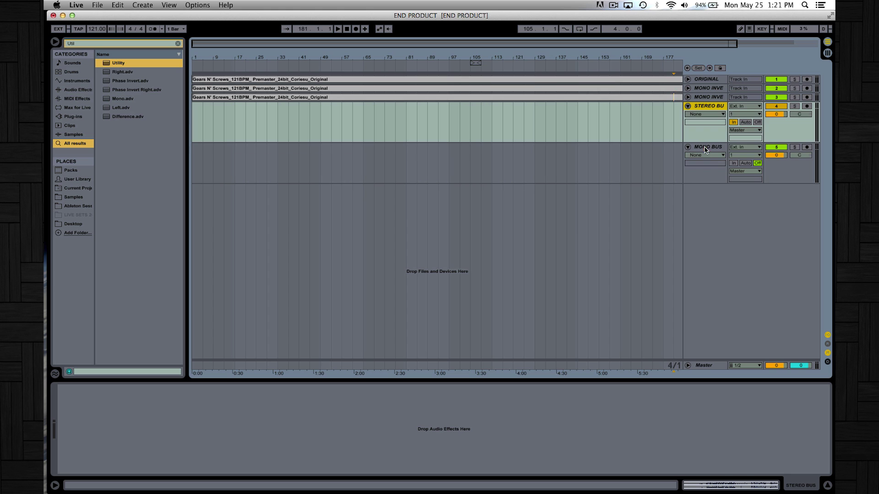
right_click(706, 150)
click(745, 258)
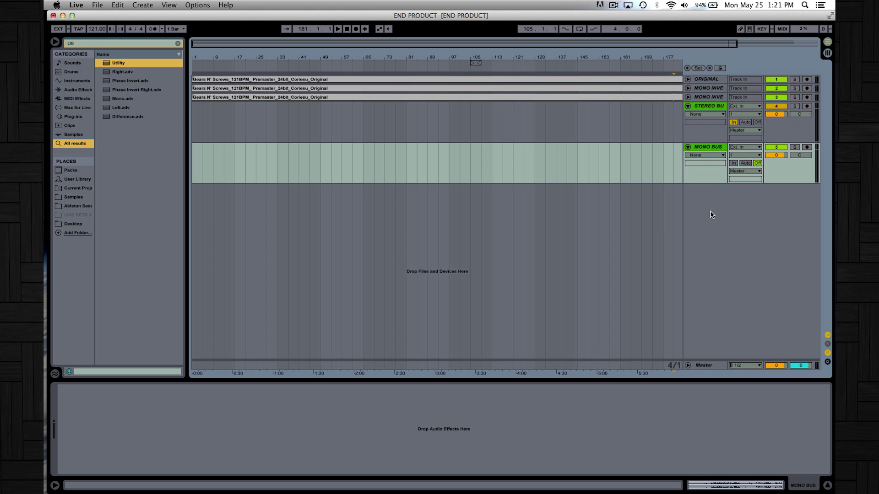
Move the STEREO BUS track below MONO BUS
click(712, 111)
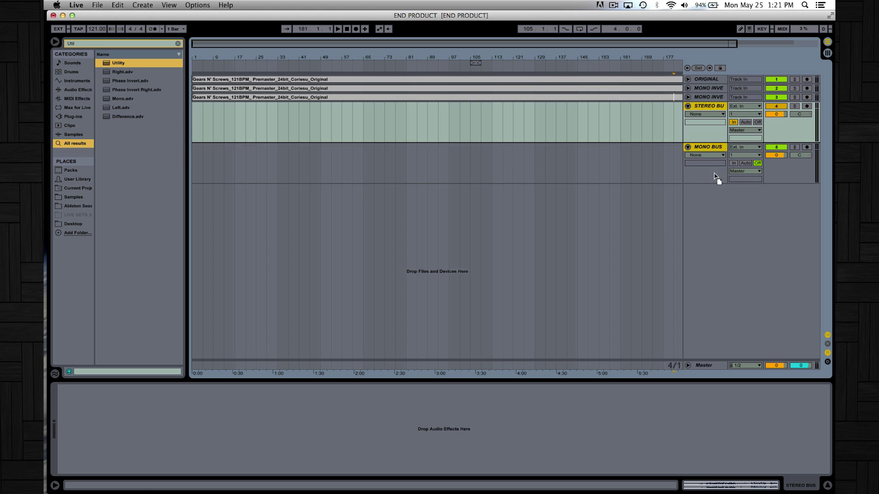
click(695, 148)
drag(704, 106, 711, 195)
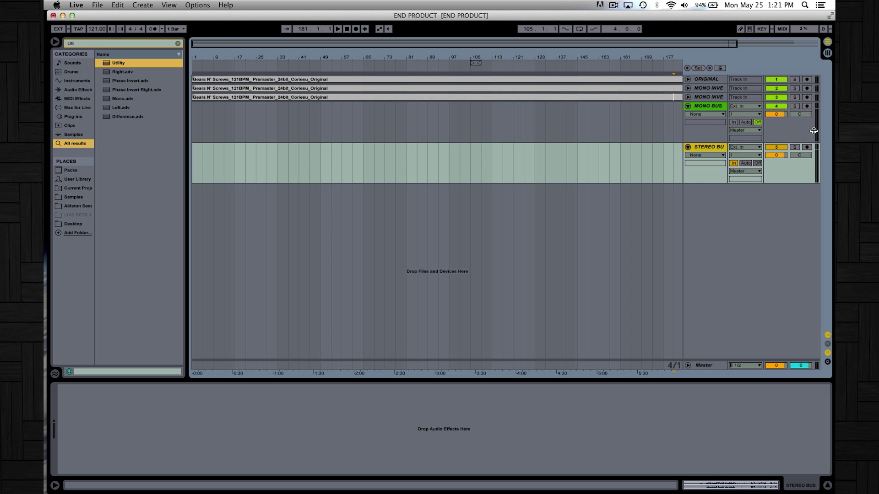
Solo the MONO BUS track and play it briefly
click(794, 106)
key(space)
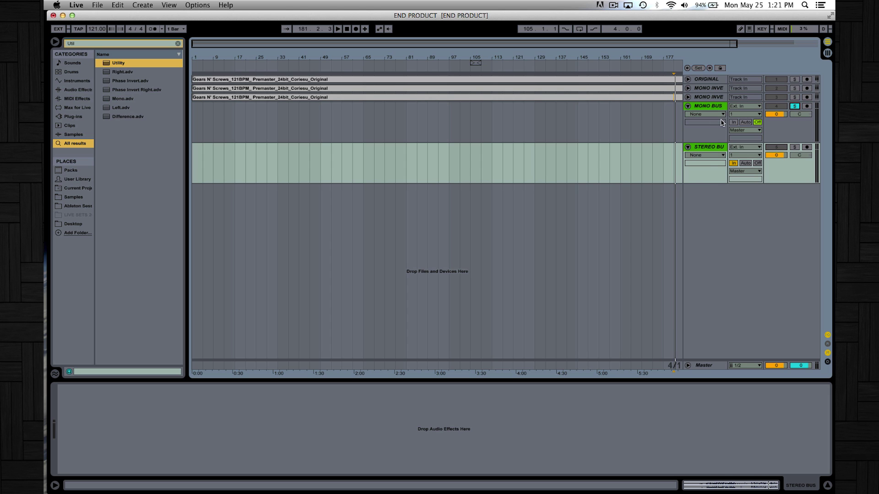
Set MONO BUS monitoring to In and play the set, briefly soloing STEREO BUS
click(733, 122)
key(space)
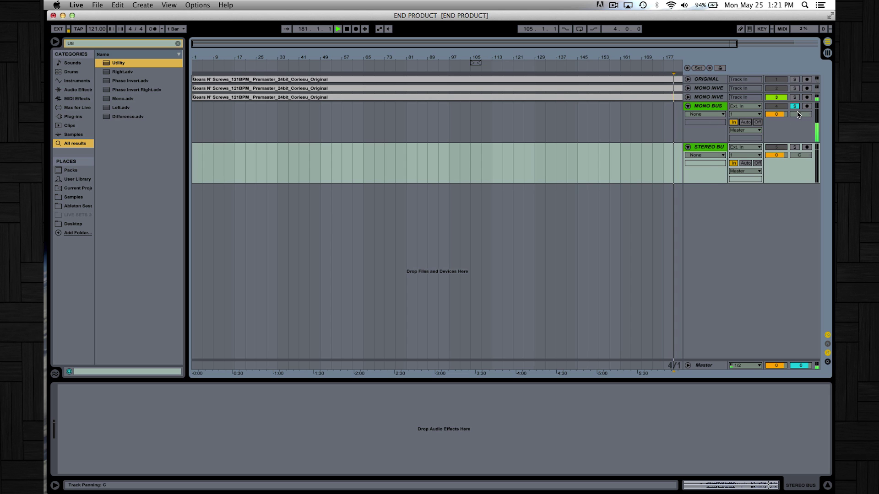
click(794, 148)
click(795, 148)
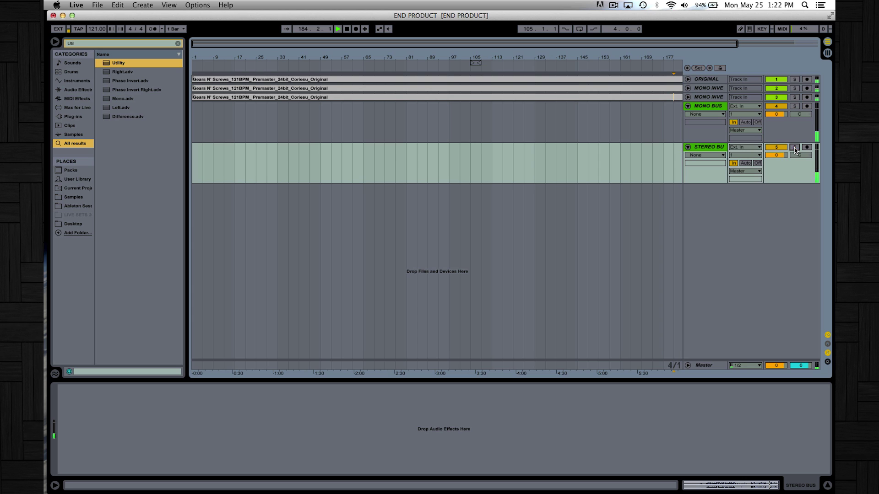
key(space)
Unfold the ORIGINAL track and play the arrangement from bar 57
click(688, 80)
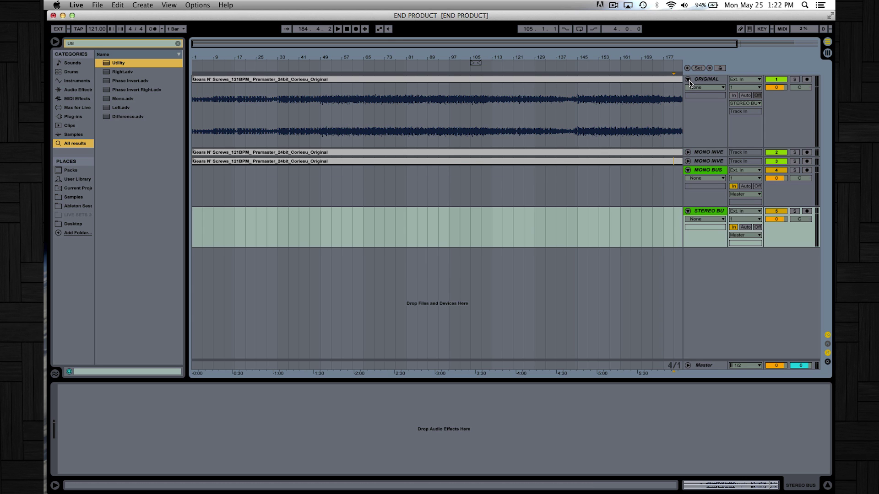
double_click(386, 56)
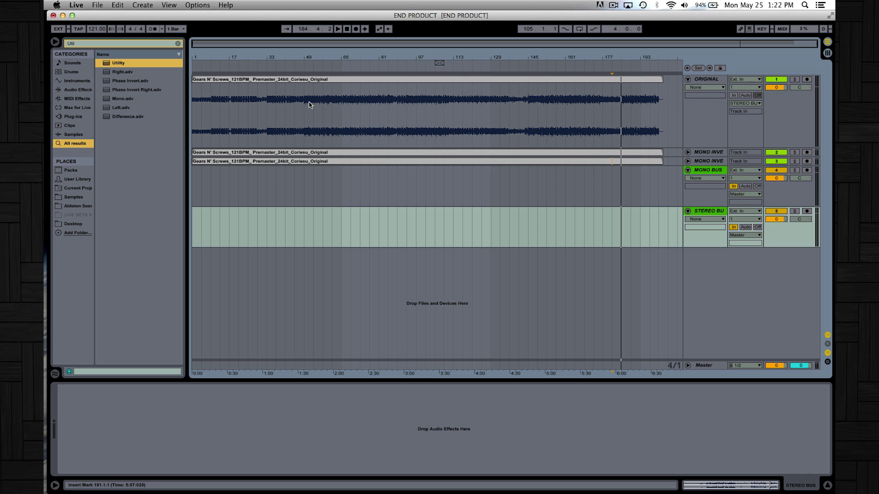
drag(426, 53, 426, 85)
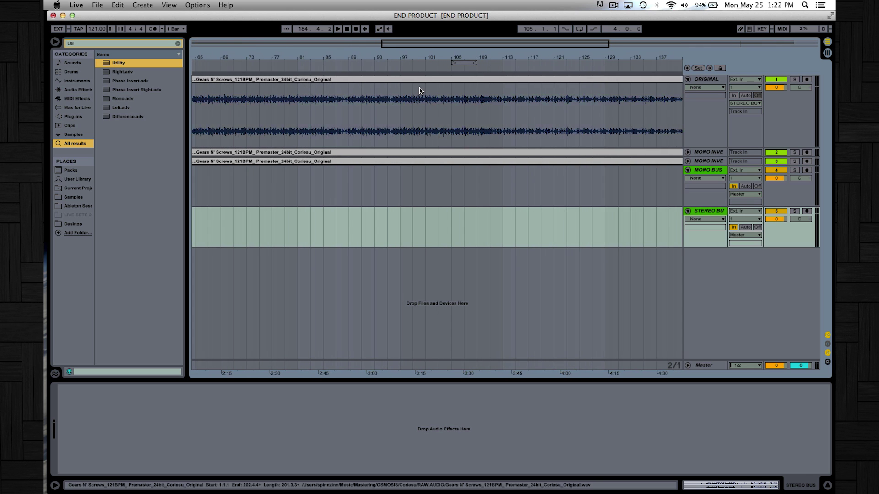
drag(407, 54, 755, 54)
drag(234, 54, 233, 27)
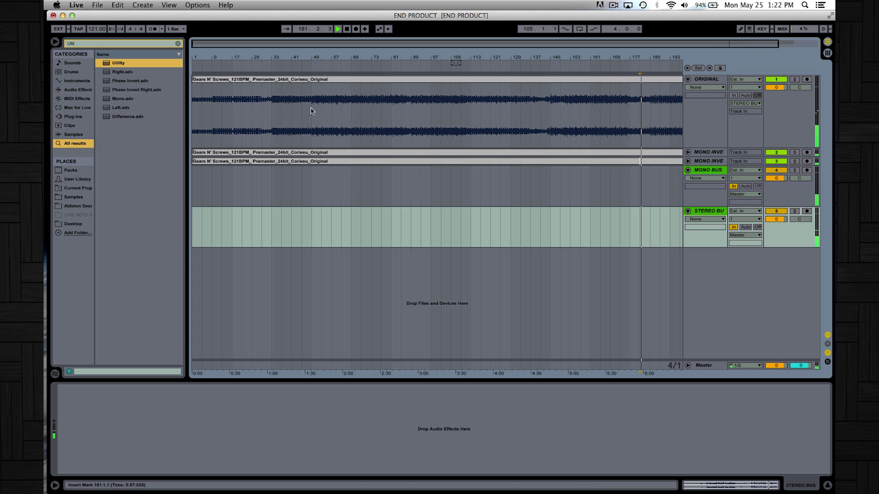
click(328, 99)
key(space)
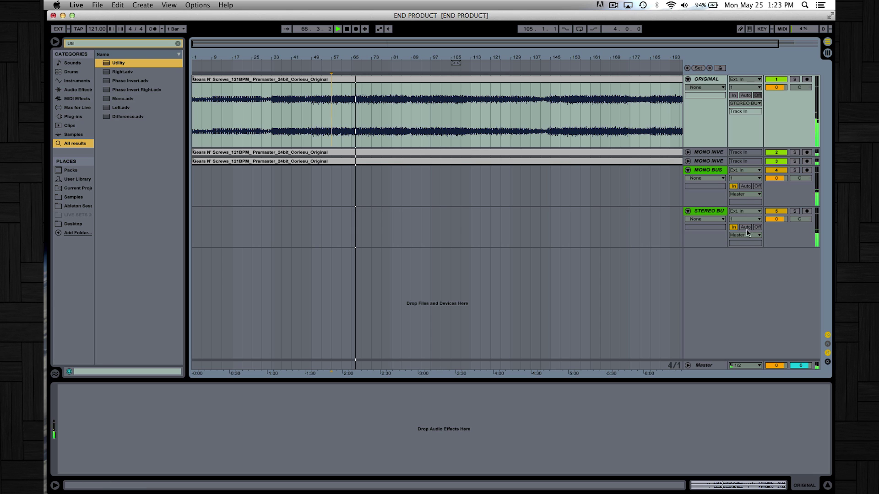
Insert a new audio track below STEREO BUS and name it SUM BUS
click(708, 212)
key(super+t)
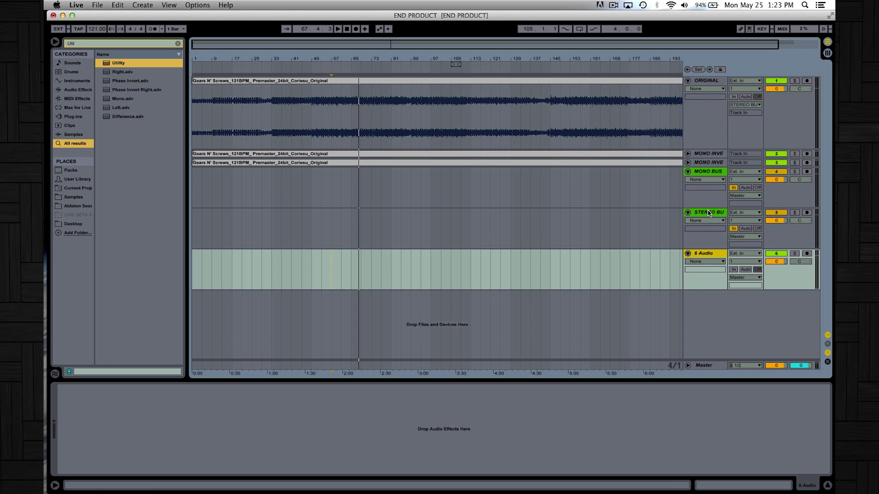
key(super+r)
text(SUM BUS)
key(Return)
Route the outputs of the MONO BUS and STEREO BUS tracks to SUM BUS
click(744, 196)
click(751, 253)
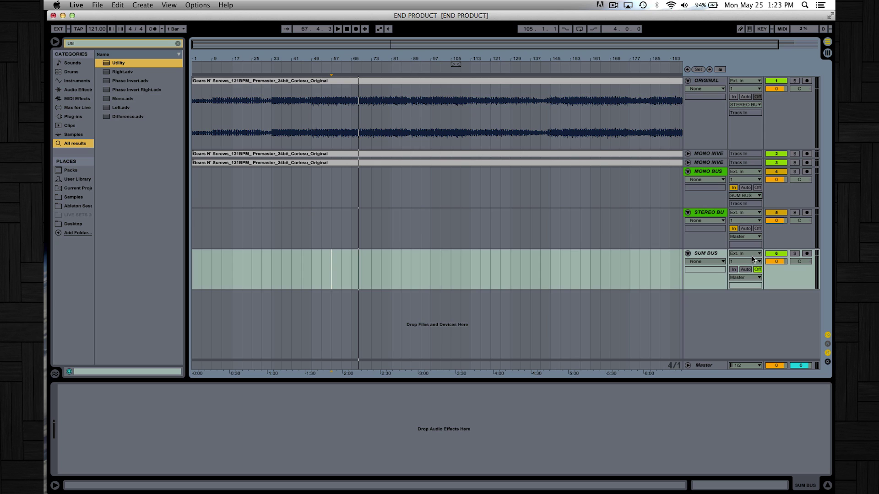
click(751, 276)
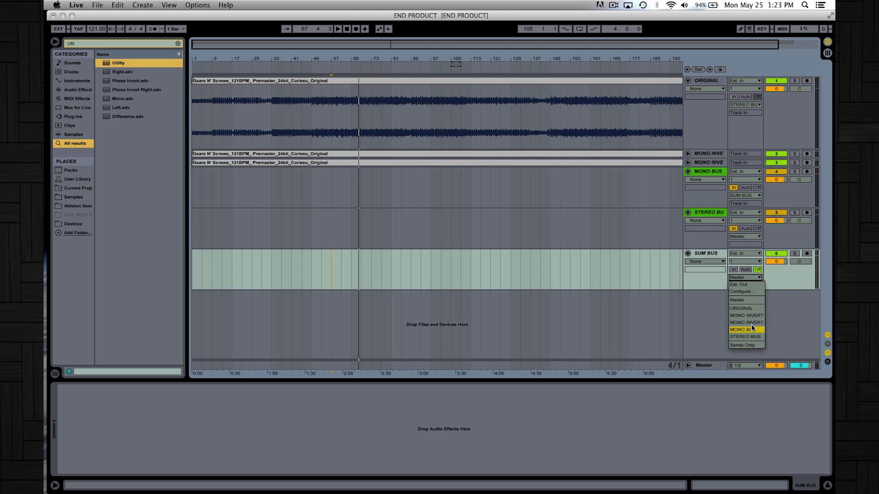
click(818, 267)
click(752, 238)
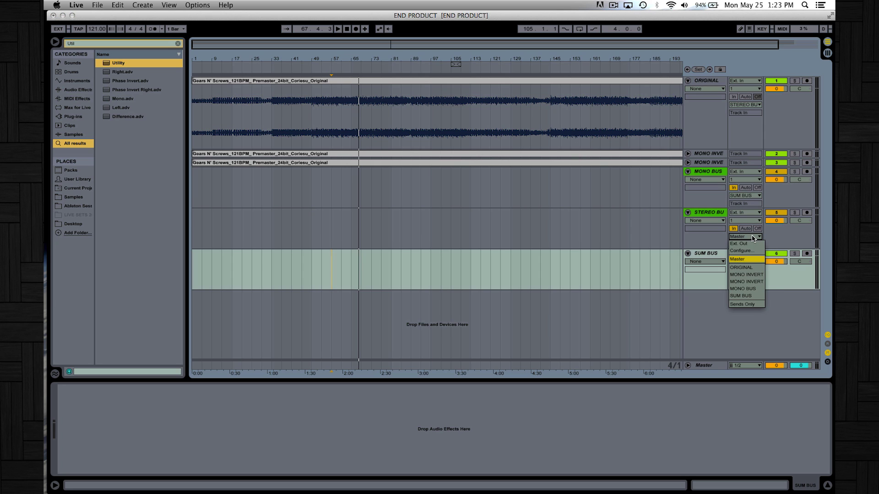
click(746, 293)
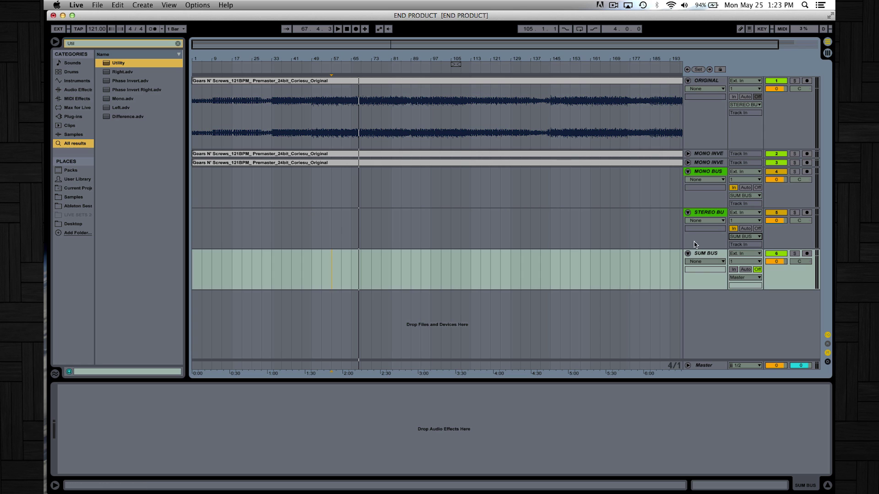
Fold the ORIGINAL track, set SUM BUS monitoring to In and check the signal during playback
click(688, 81)
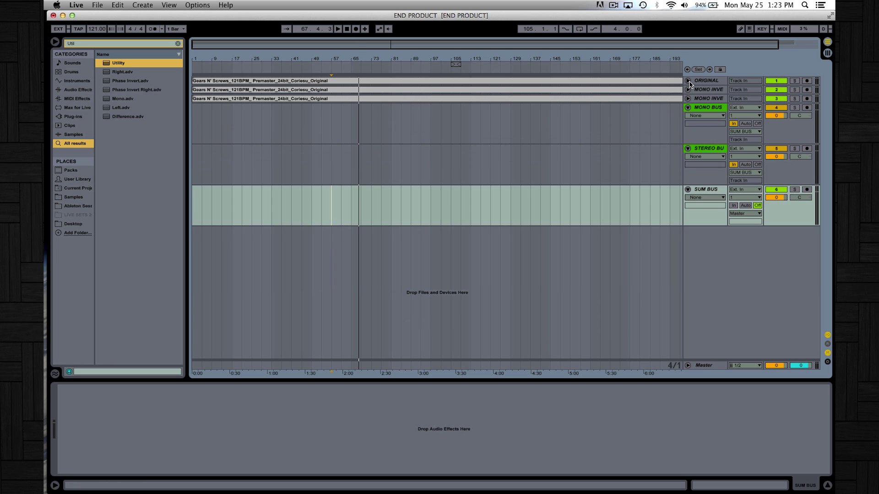
key(space)
click(733, 205)
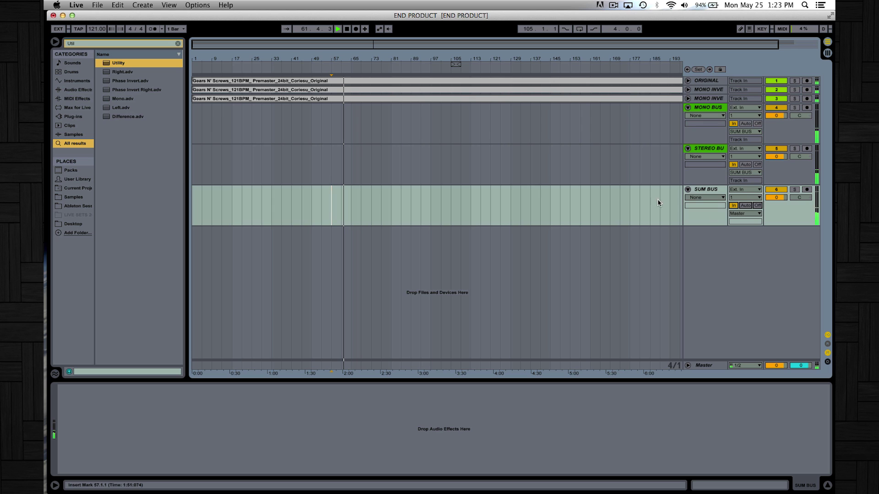
key(space)
Duplicate the ORIGINAL track, move the copy below SUM BUS and rename it UN PROCESSED
click(711, 82)
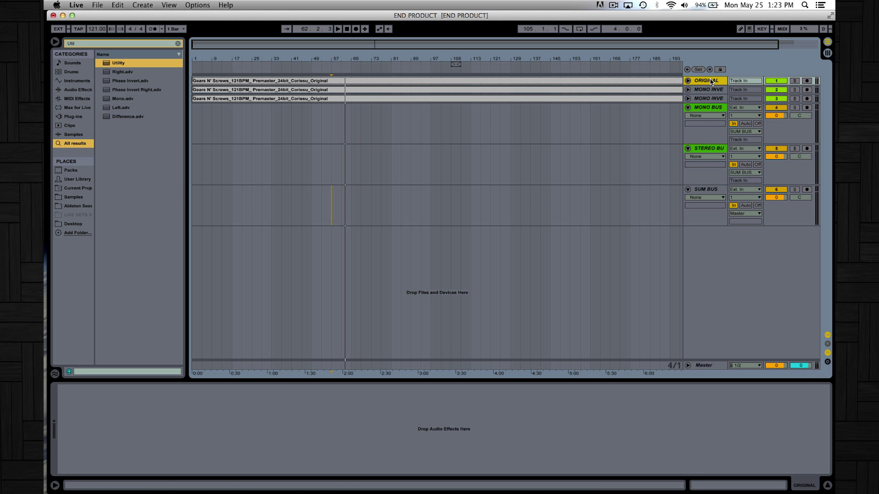
key(super+d)
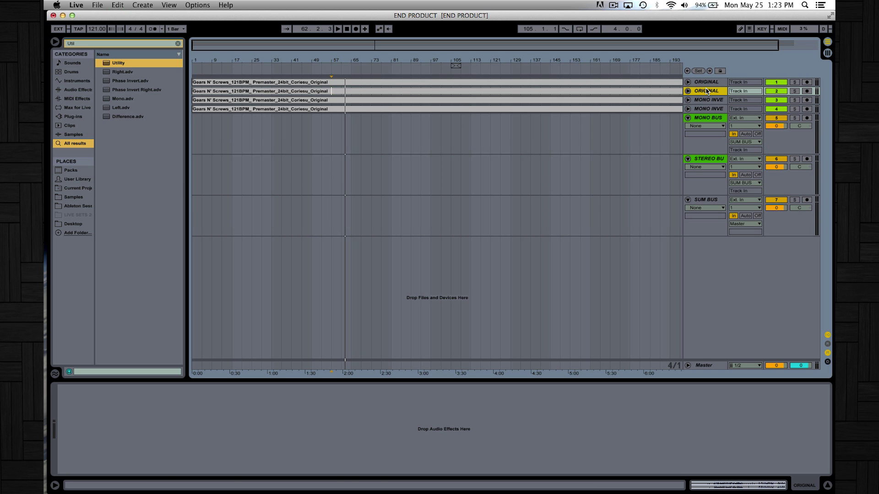
drag(707, 91, 701, 274)
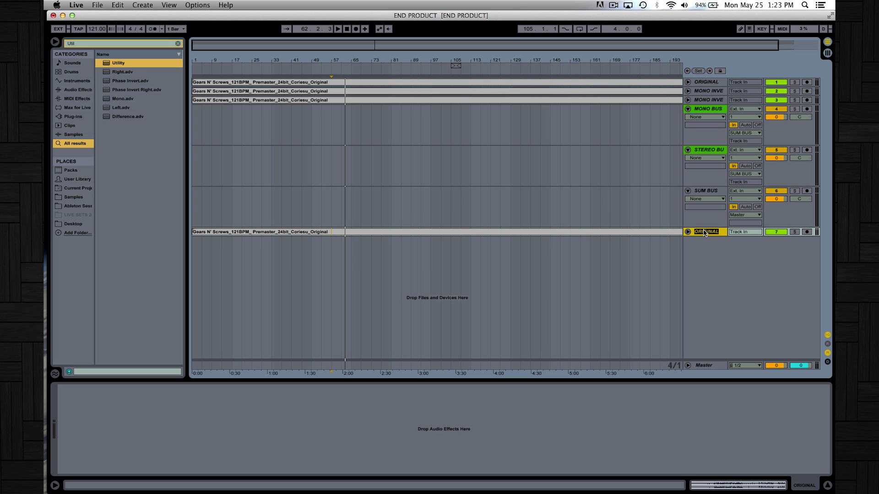
text(UN PROCESSED)
key(Return)
Route the UN PROCESSED track's output to Master, deactivate the track and fold it
click(688, 232)
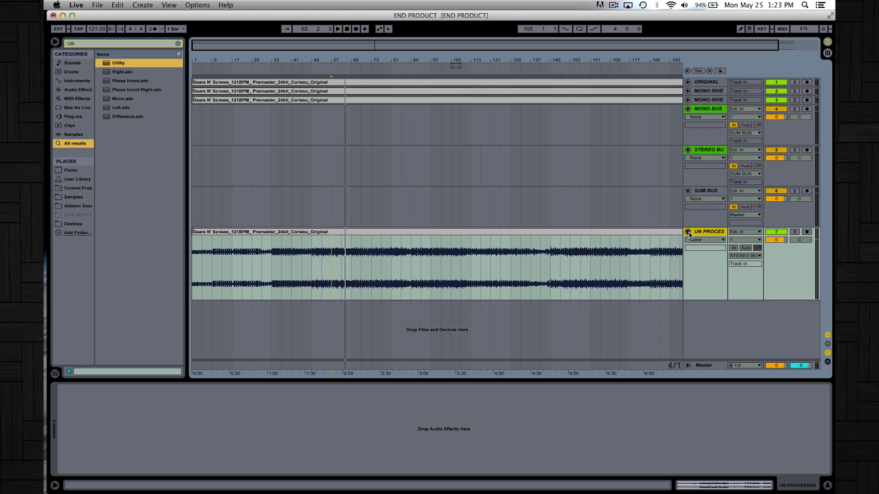
click(758, 255)
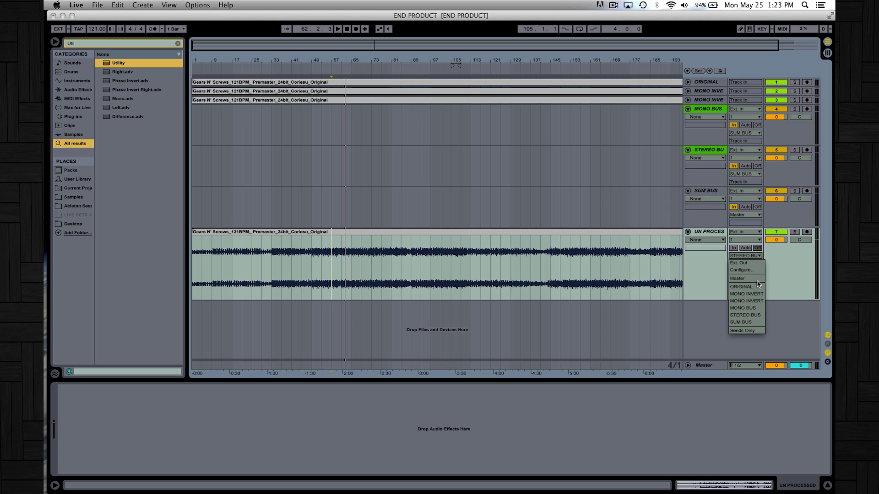
click(758, 278)
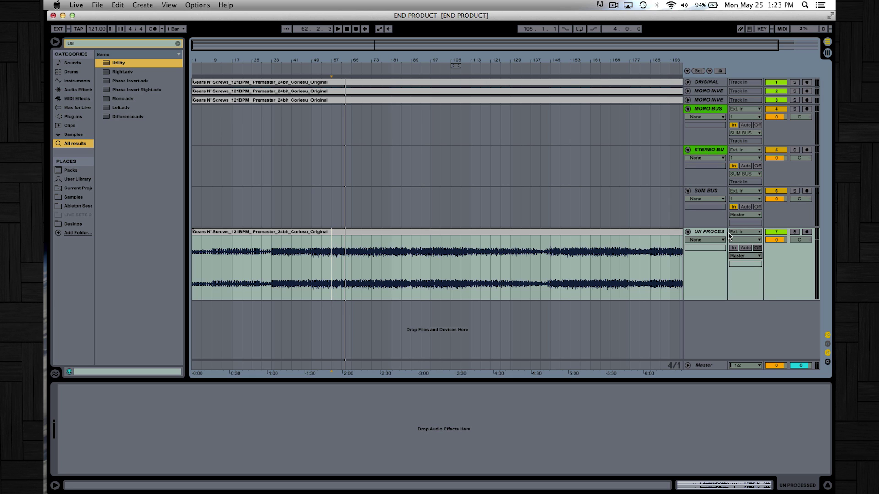
click(775, 232)
click(688, 232)
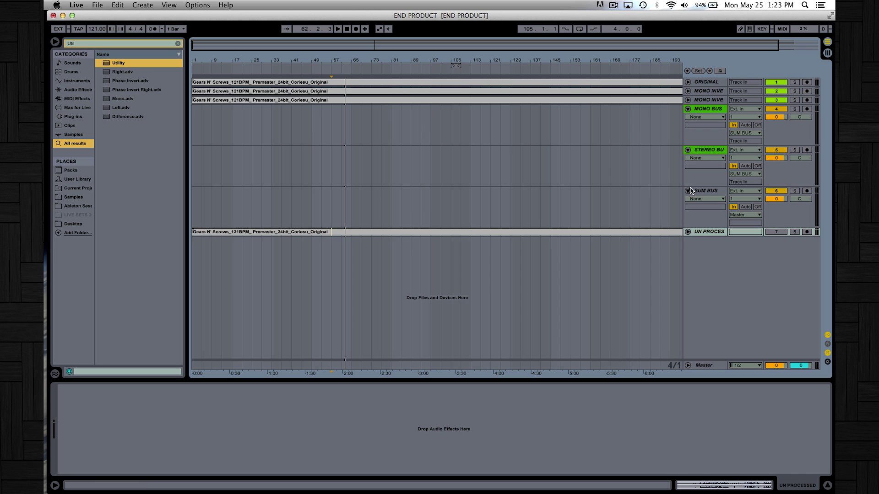
Color the SUM BUS track green and briefly solo it during playback
right_click(715, 191)
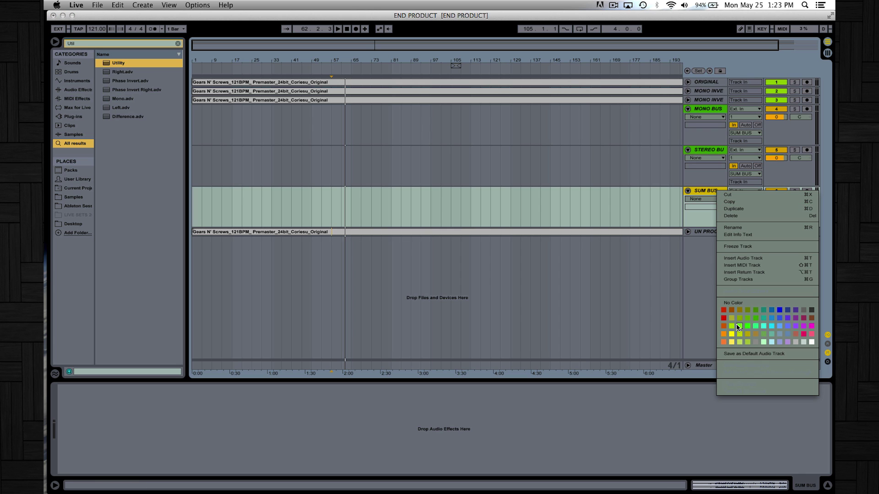
click(738, 326)
key(space)
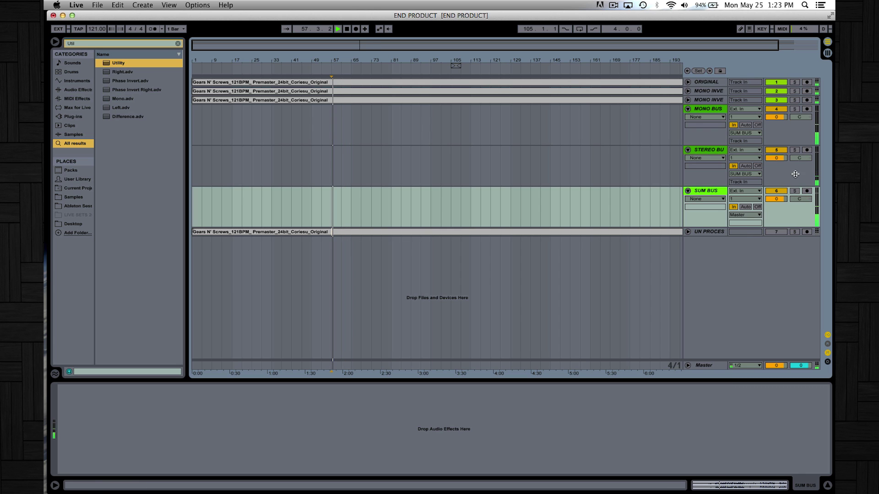
click(794, 191)
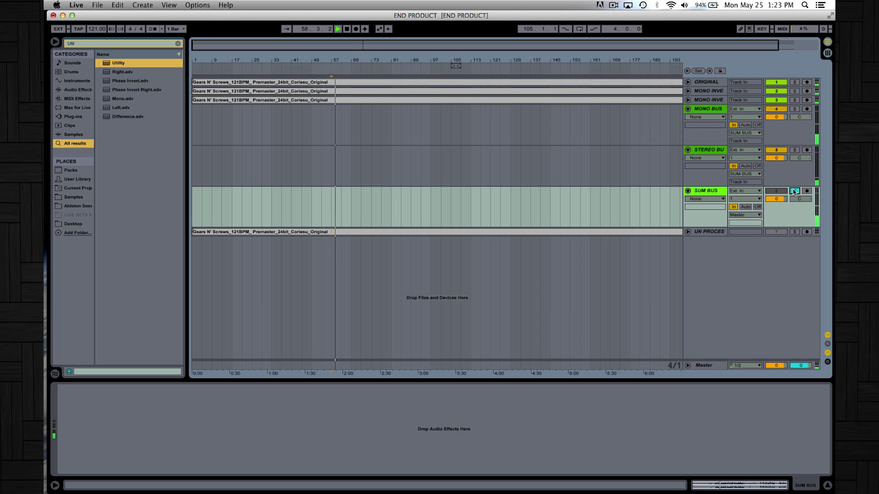
click(794, 192)
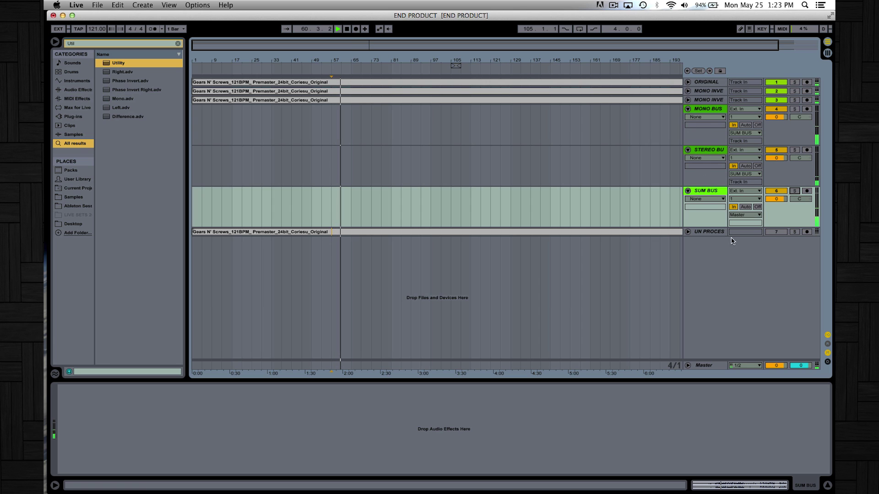
Unfold the UN PROCESSED track, solo it briefly to compare it with the bus mix, and stop playback
click(687, 232)
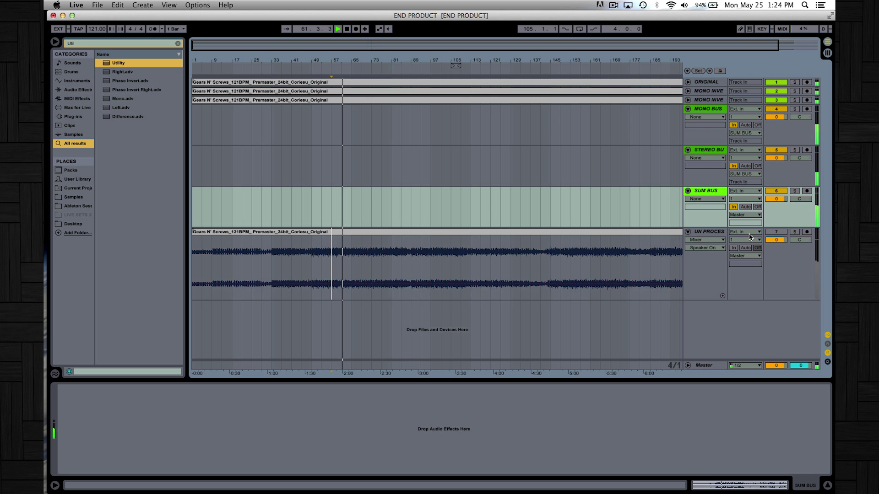
click(794, 232)
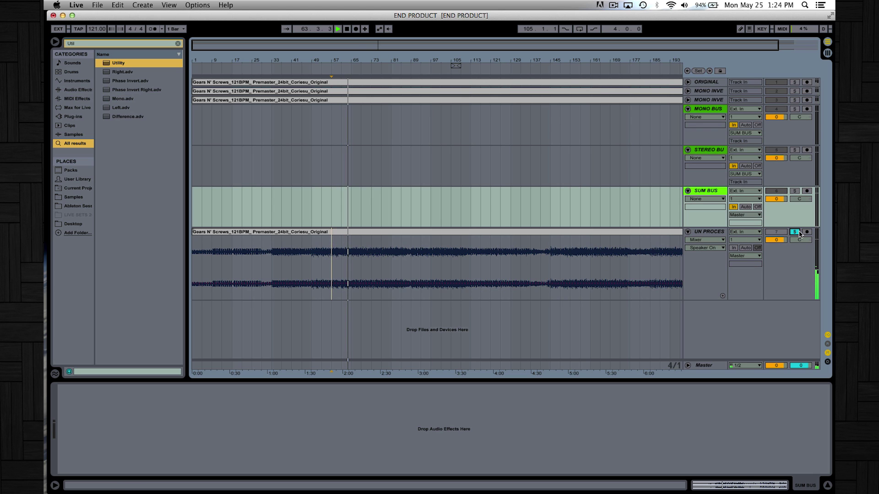
click(797, 232)
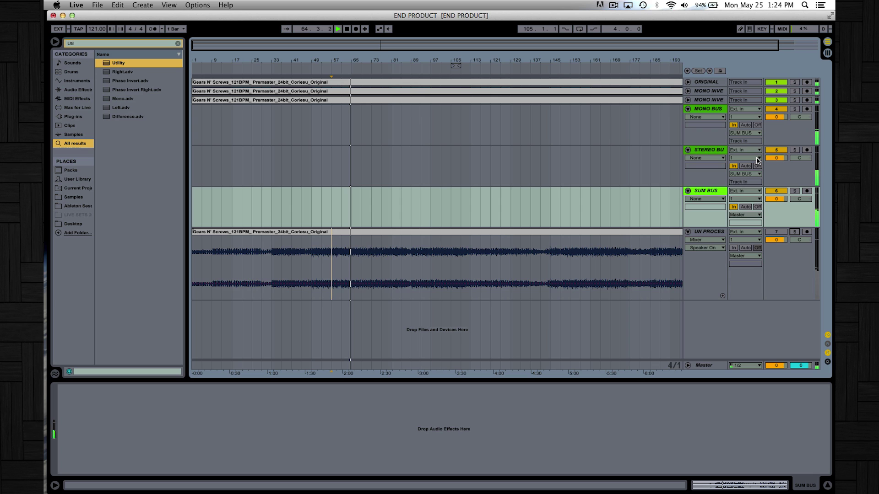
key(space)
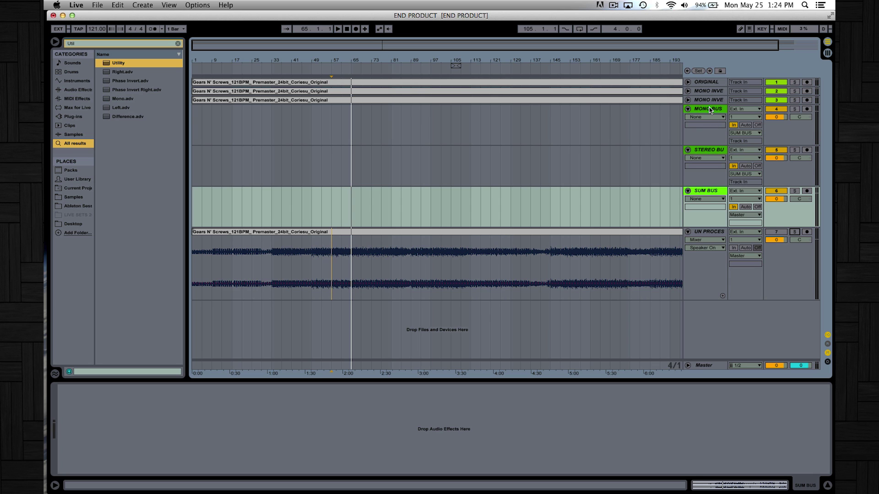
Search the browser for "eq" and add EQ Eight to the MONO BUS track
click(709, 110)
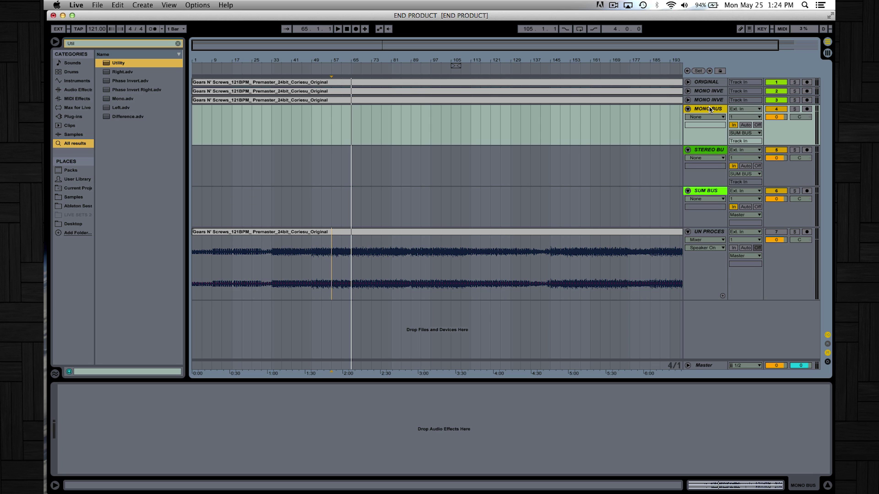
click(94, 43)
text(eq)
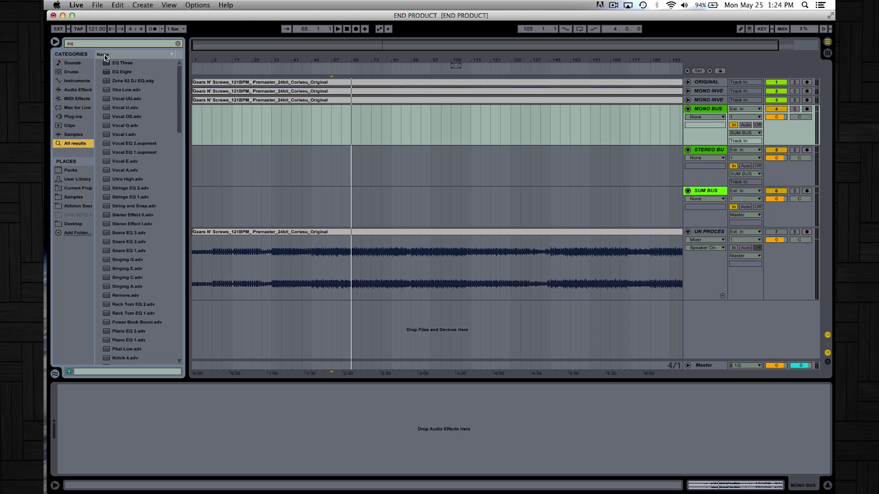
double_click(119, 65)
key(super+z)
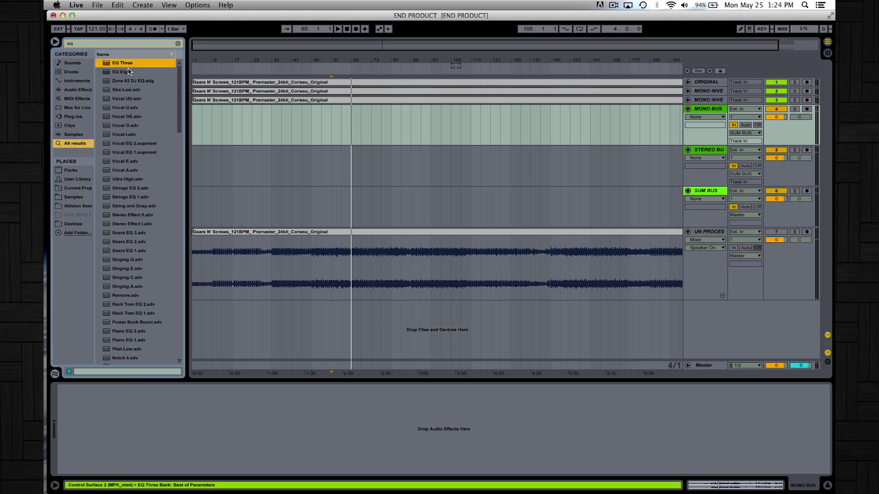
drag(121, 72, 360, 120)
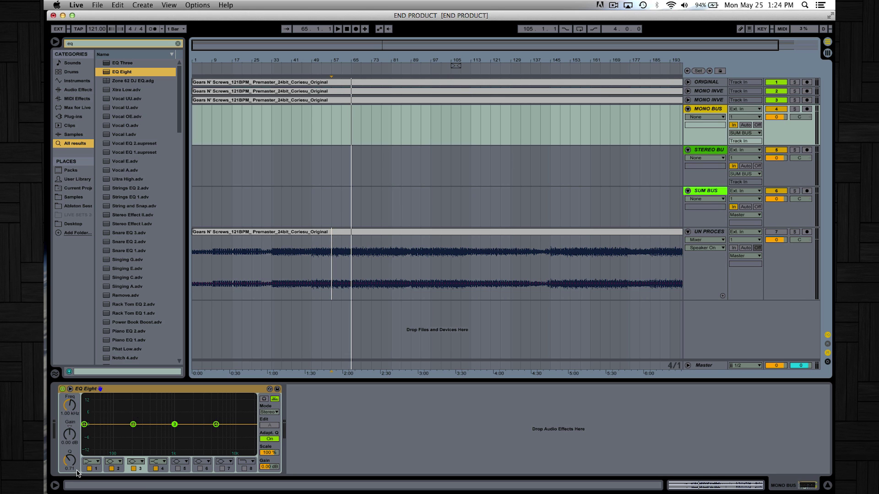
Make EQ Eight's band 1 a low-cut filter and set its frequency to about 36 Hz during playback
click(91, 461)
click(102, 407)
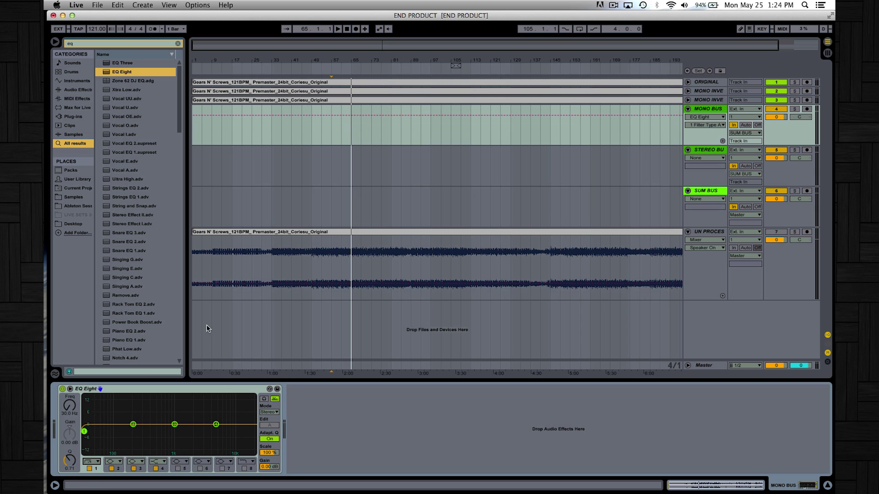
key(space)
drag(84, 431, 89, 430)
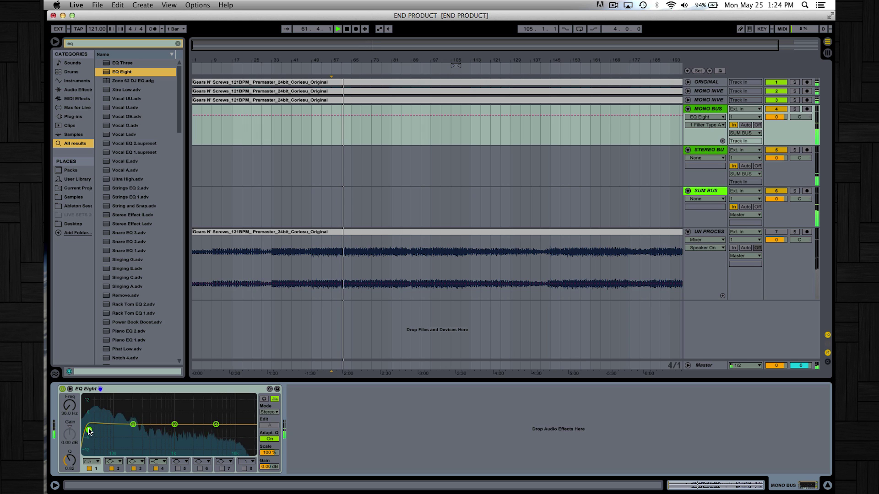
Fine-tune the low-cut band 1 of the MONO BUS EQ Eight, keeping it at about 36 Hz with a slightly higher resonance
drag(89, 432, 89, 430)
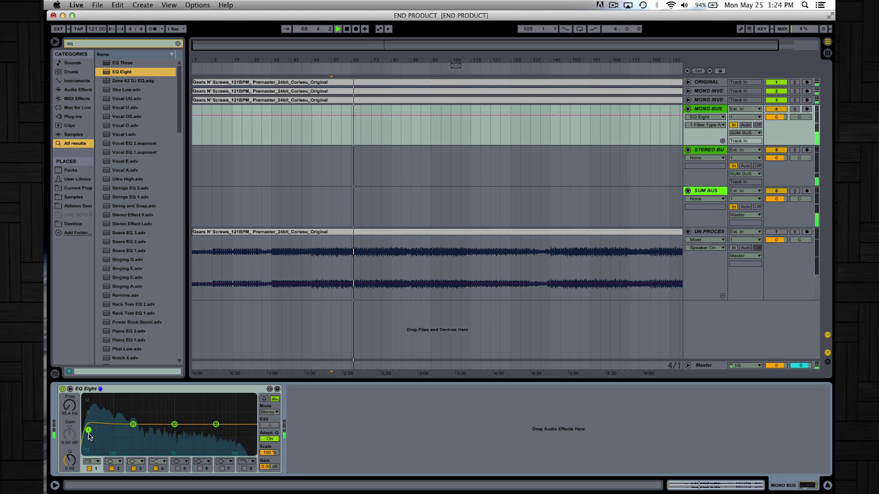
drag(89, 431, 89, 429)
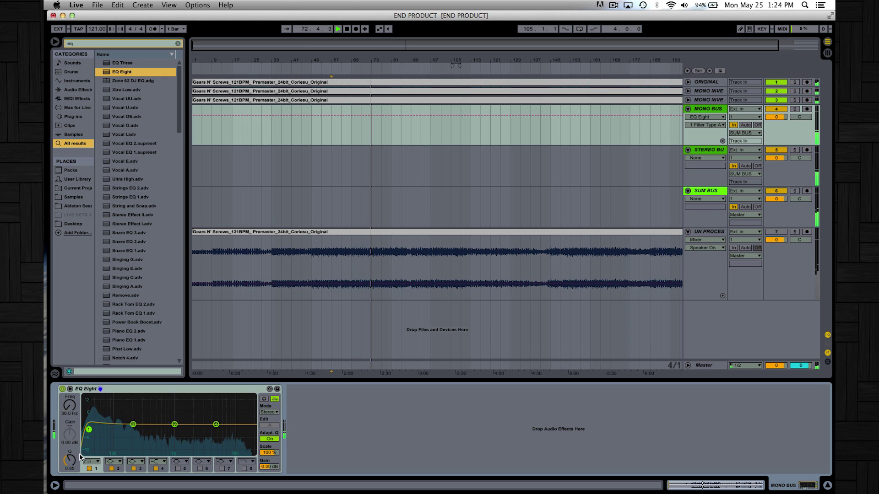
Shape band 2 of the MONO BUS EQ Eight into a narrow cut of about 1.9 dB near 264 Hz
click(119, 471)
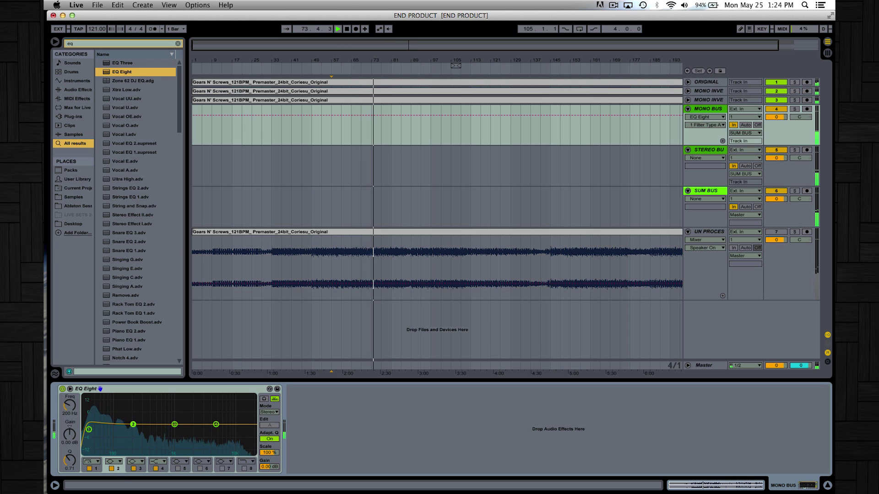
drag(133, 425, 139, 425)
drag(69, 459, 69, 447)
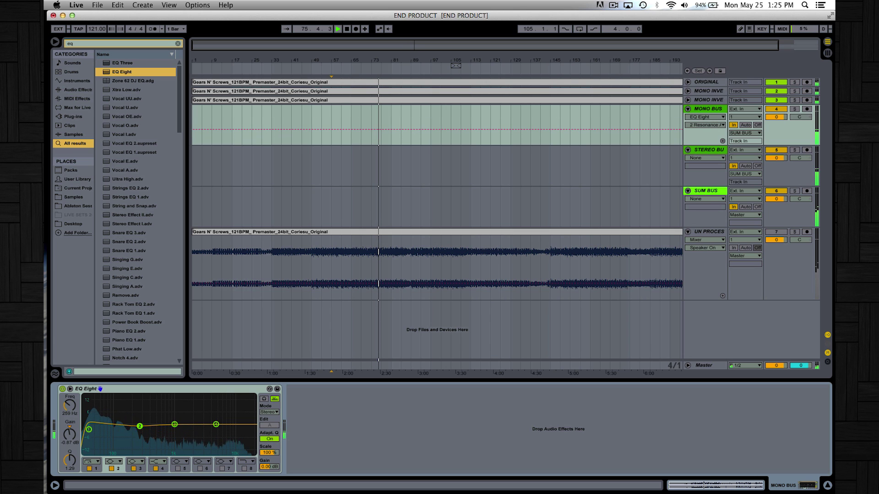
drag(140, 426, 139, 427)
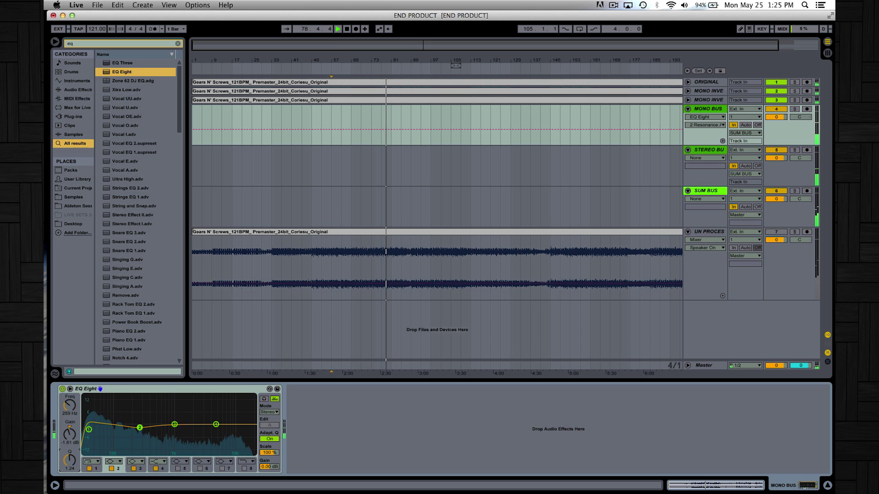
drag(64, 457, 64, 439)
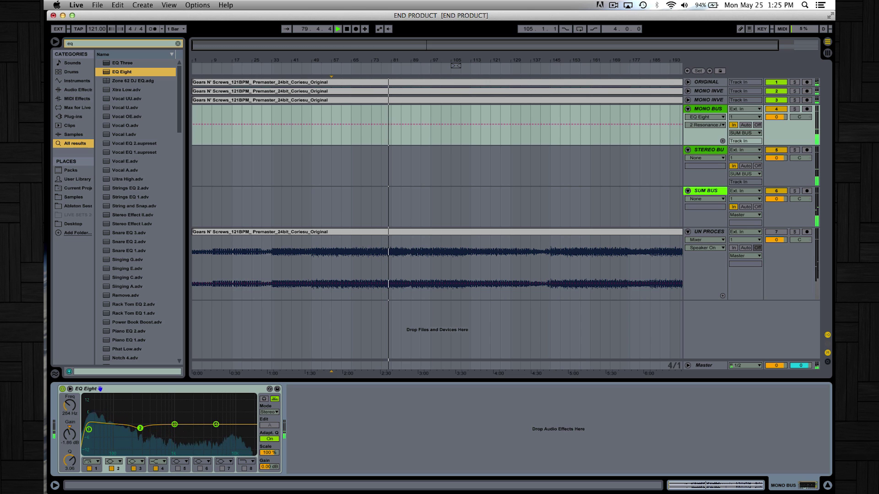
Boost band 2 by about 14.5 dB near 201 Hz and widen it to a Q of about 1.7 to audition that range
drag(140, 428, 142, 430)
drag(131, 397, 133, 397)
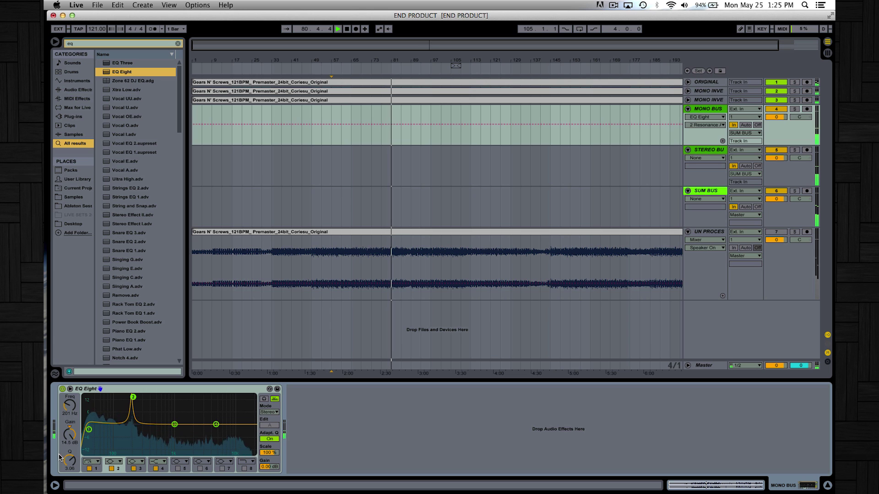
drag(63, 463, 64, 471)
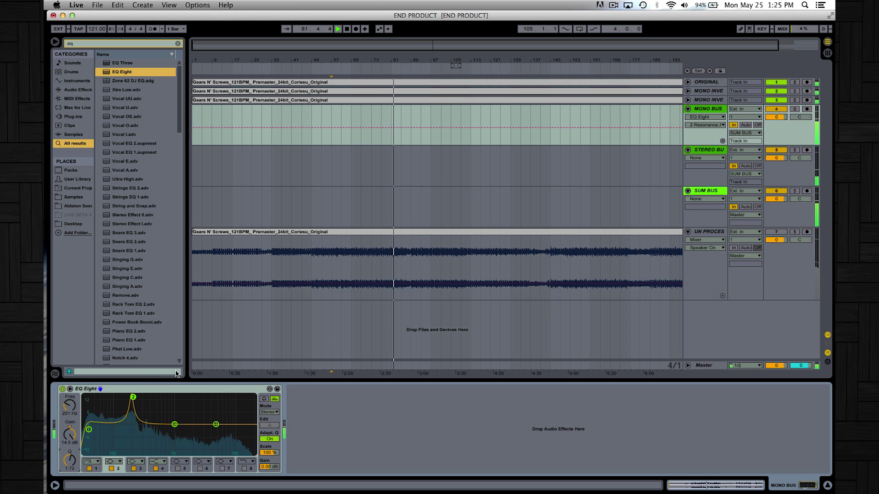
Turn band 2 of the MONO BUS EQ Eight into a narrow cut of just under 2 dB near 212 Hz, with a Q of about 5.1
drag(133, 397, 138, 429)
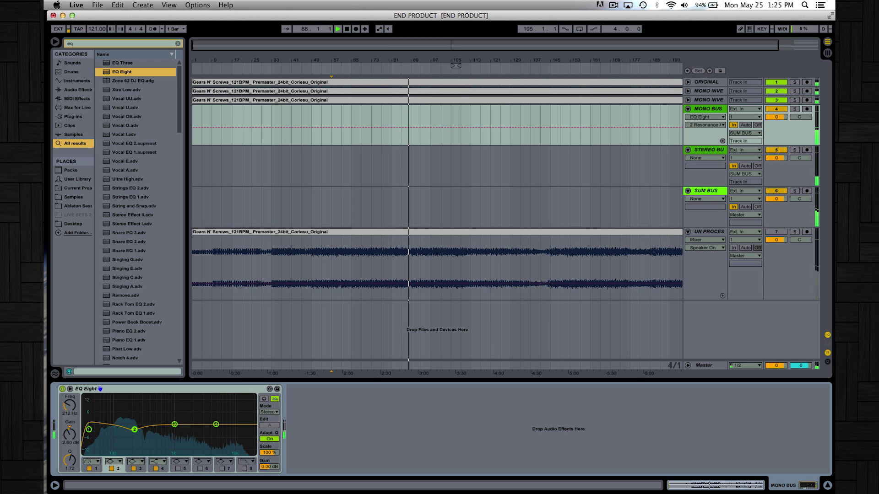
drag(70, 461, 70, 453)
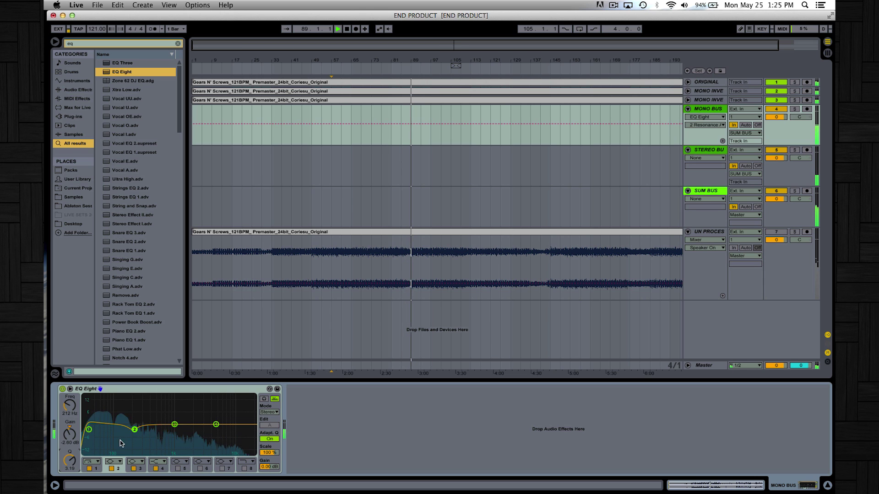
drag(134, 429, 134, 427)
drag(73, 433, 73, 435)
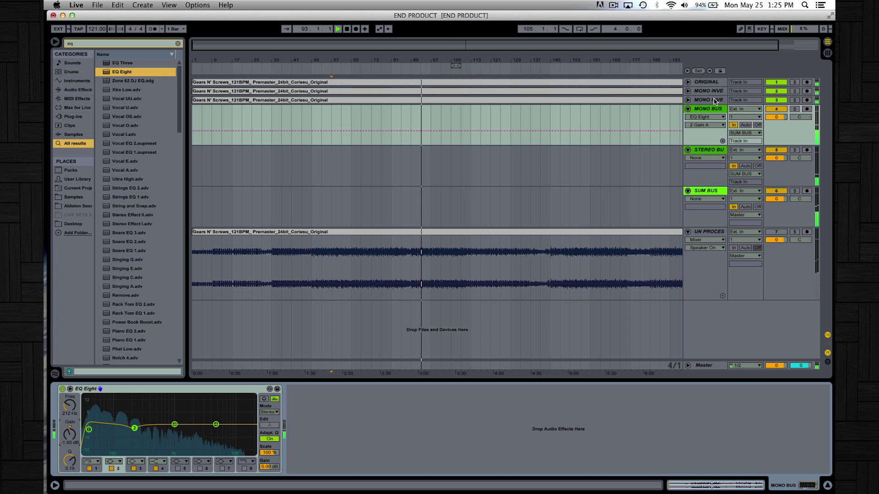
Solo the STEREO BUS track and add EQ Eight to it
click(710, 151)
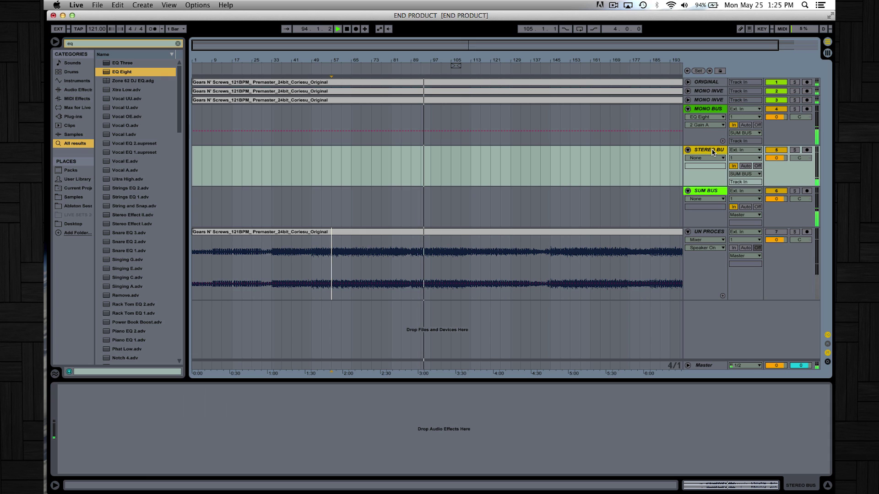
click(794, 150)
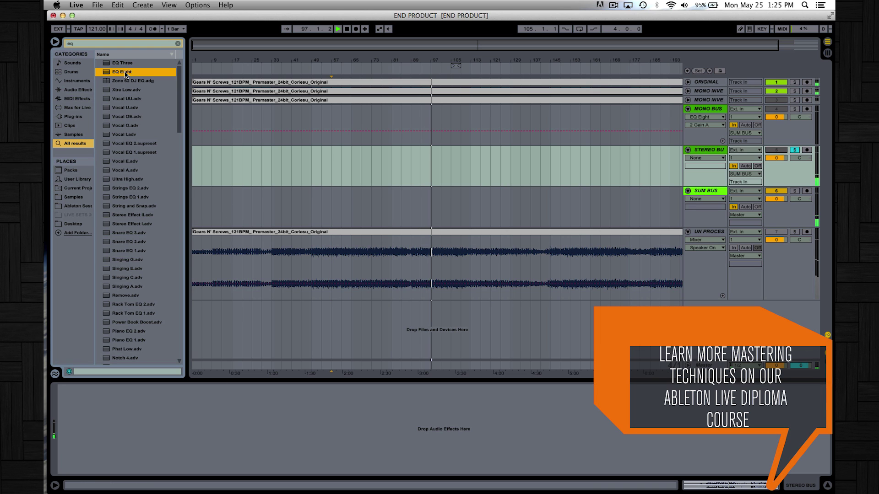
drag(124, 71, 83, 440)
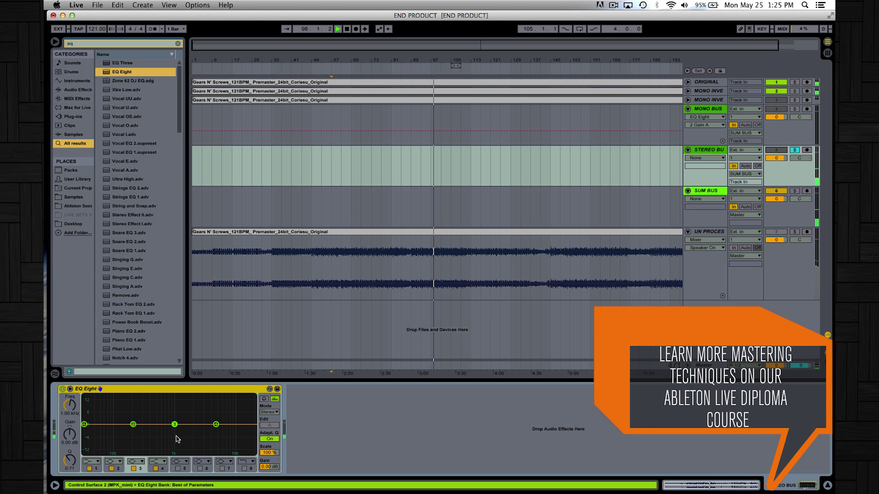
Make band 1 of the STEREO BUS EQ Eight a gentle-slope low-cut filter and raise its frequency to just below band 2
click(98, 462)
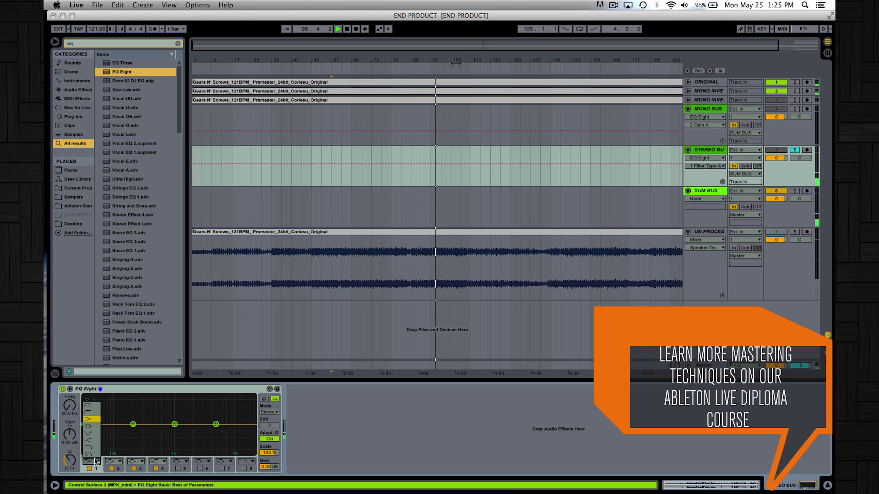
click(91, 410)
drag(84, 432, 105, 432)
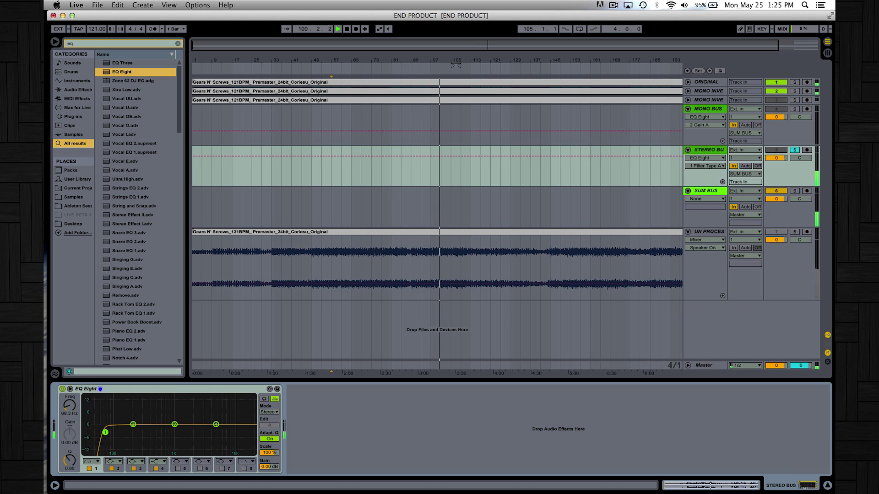
click(94, 465)
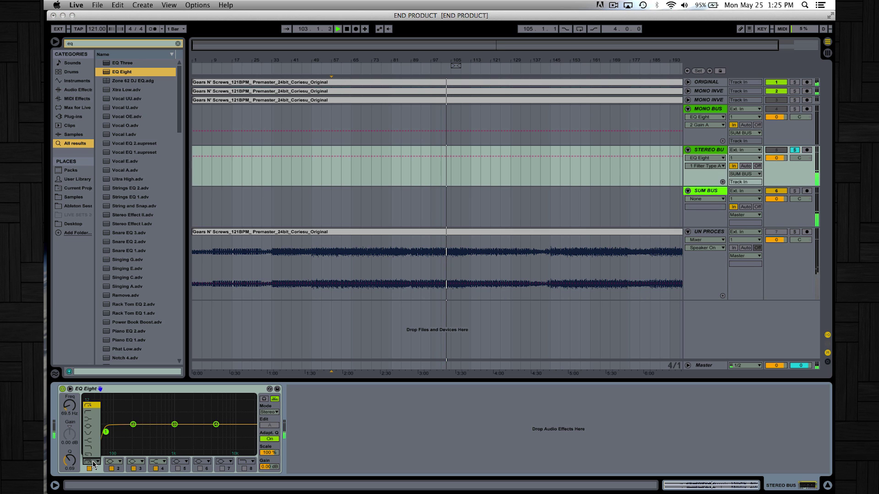
drag(105, 436, 148, 420)
Boost band 3 by about 3.8 dB near 519 Hz with a Q of about 5, and lift band 4 by about 1.1 dB at 5.01 kHz
drag(64, 465, 65, 439)
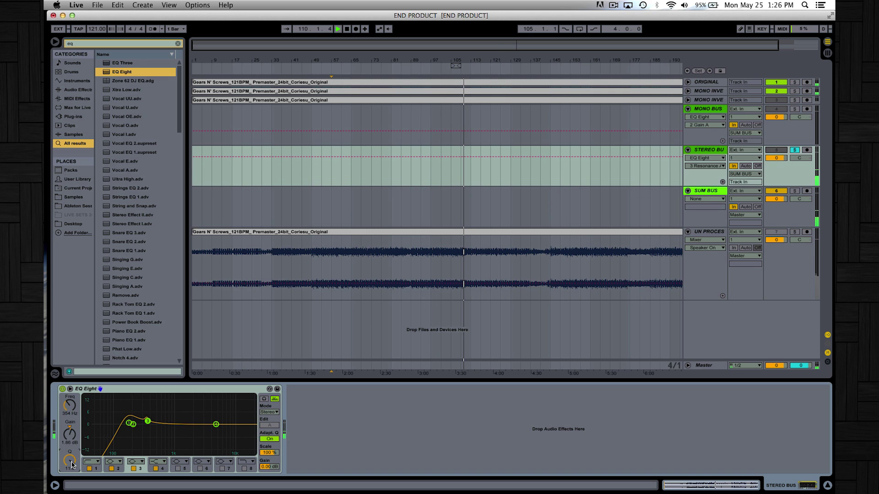
mouse_move(148, 420)
mouse_down()
mouse_move(145, 387)
mouse_move(141, 414)
mouse_move(157, 416)
mouse_up()
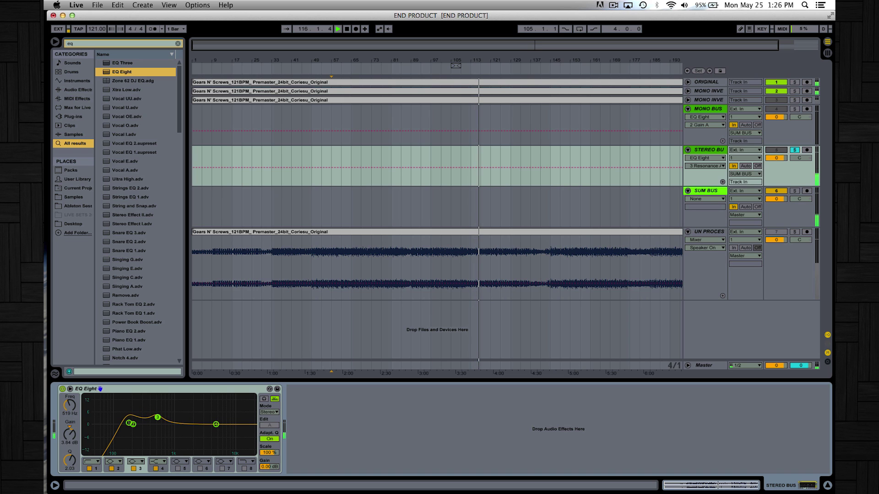
drag(72, 458, 73, 451)
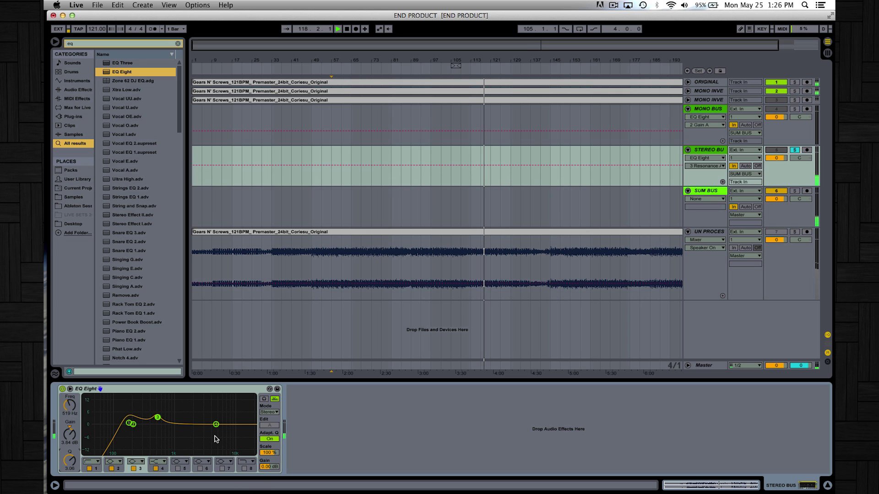
drag(216, 424, 216, 421)
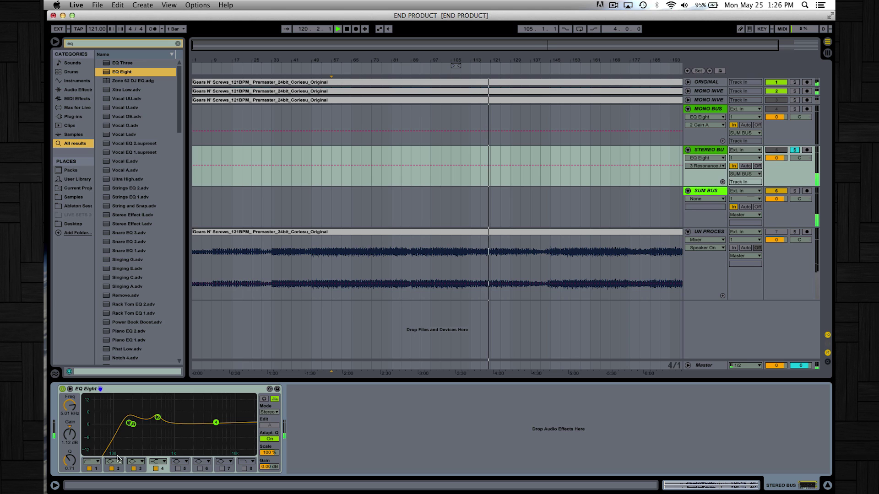
Take the STEREO BUS out of solo and briefly solo the MONO BUS to check it during playback
click(797, 150)
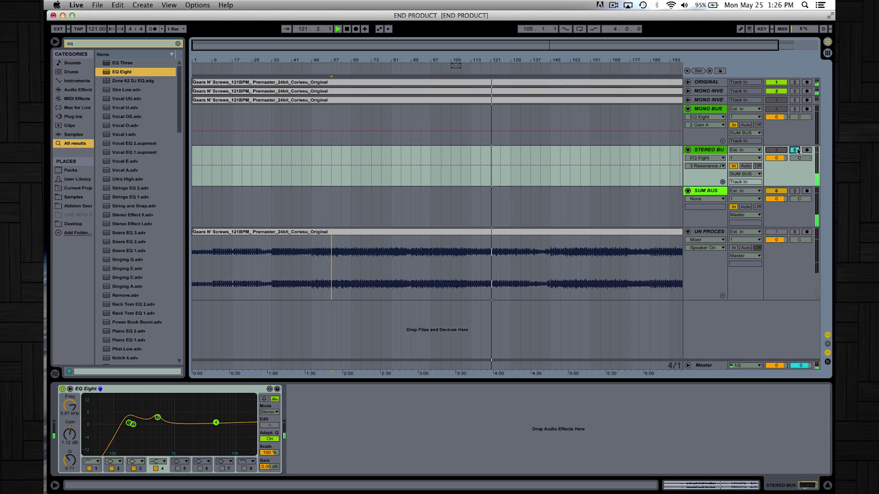
click(795, 110)
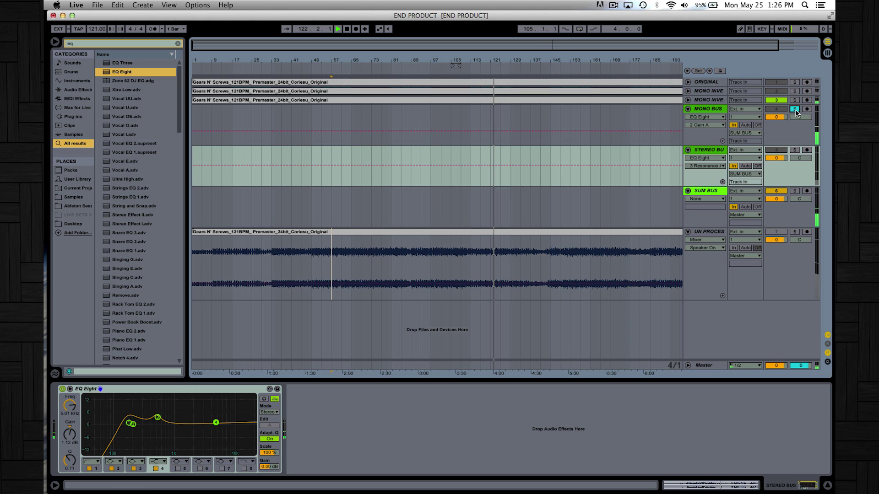
click(795, 111)
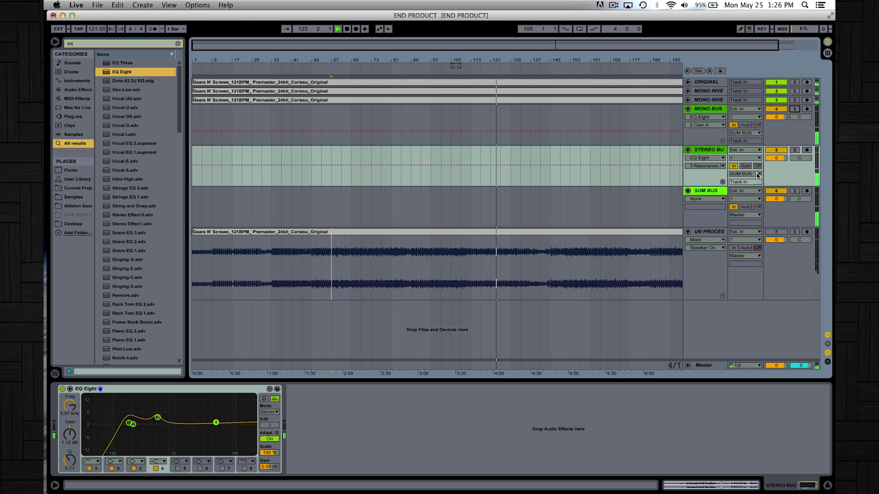
Compare the UN PROCESSED track with the SUM BUS by soloing them alternately, playing from around bar 73
click(795, 232)
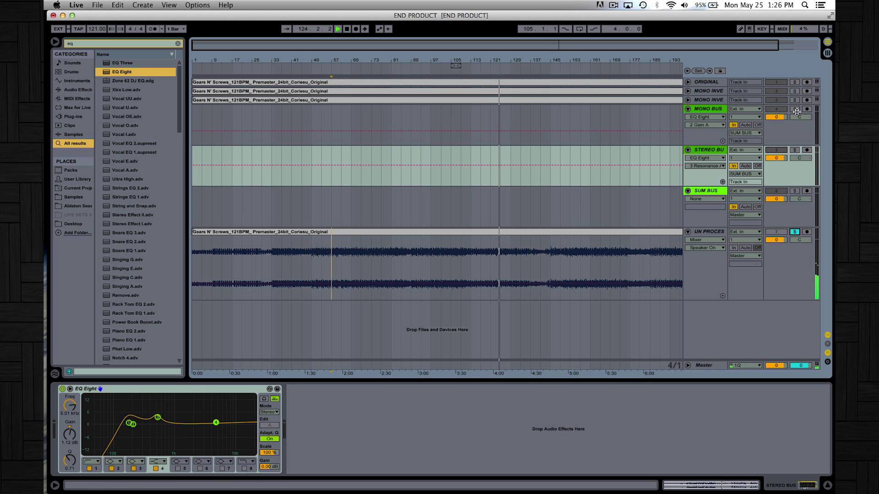
click(371, 266)
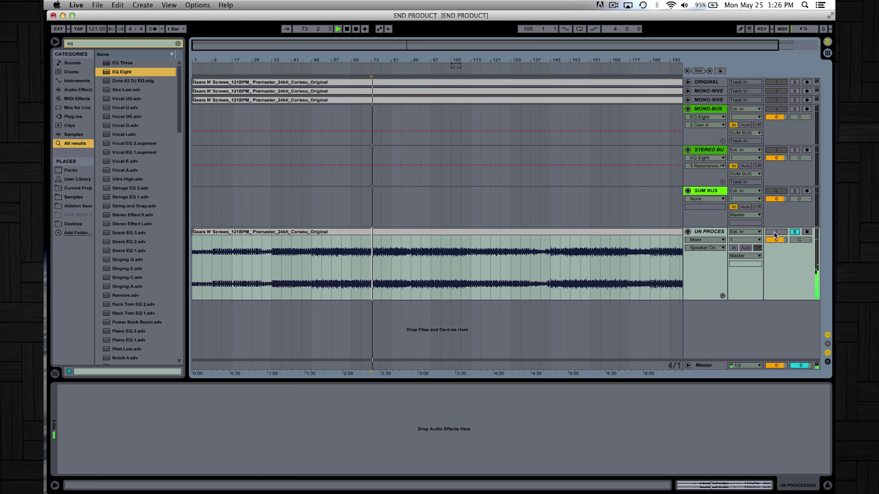
click(794, 192)
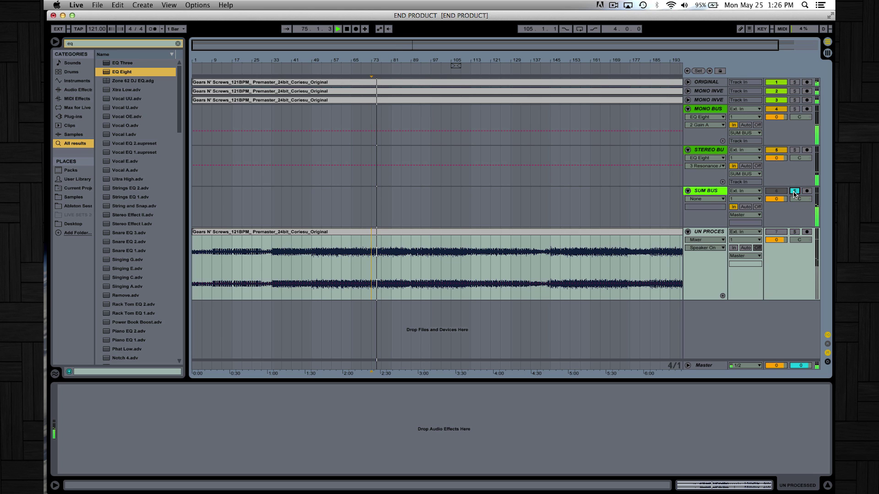
click(794, 232)
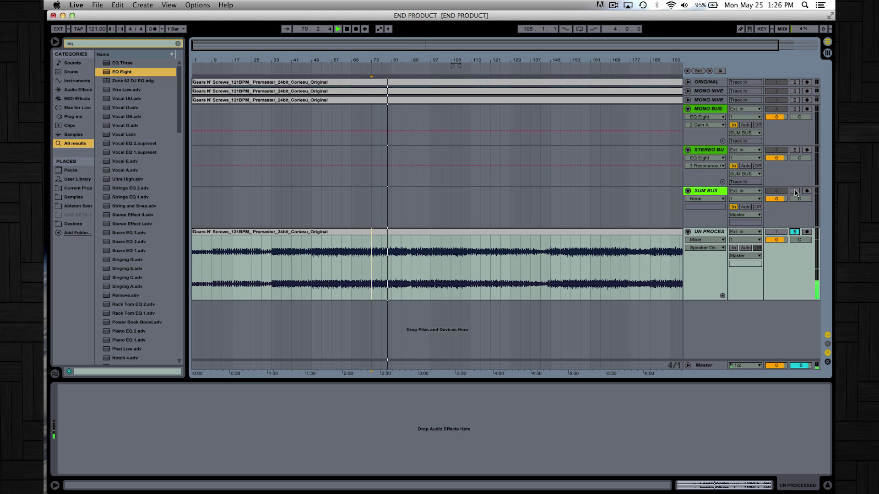